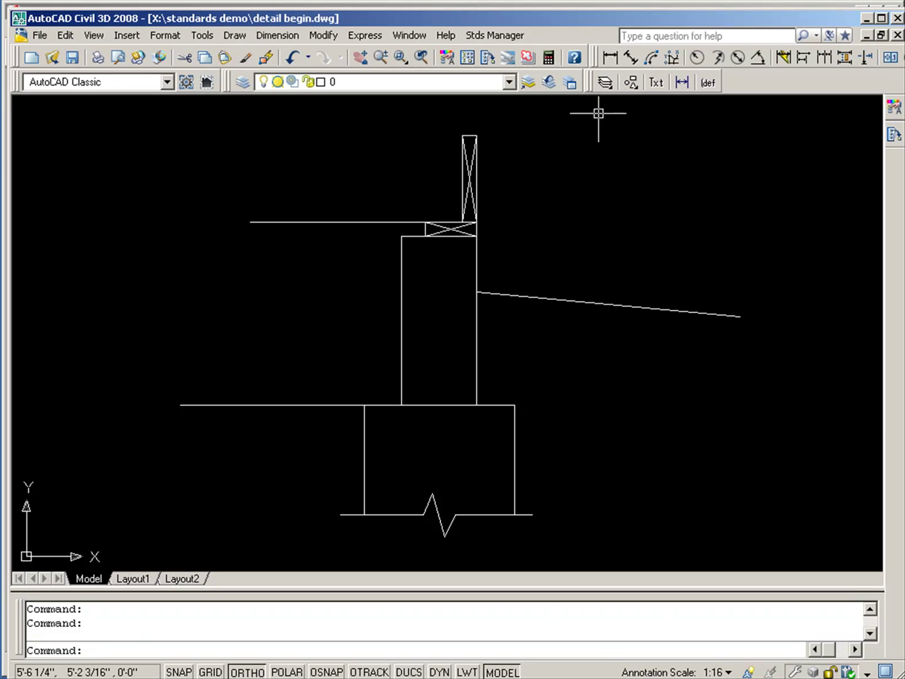
{"action": "left_click", "coordinate": [502, 36]}
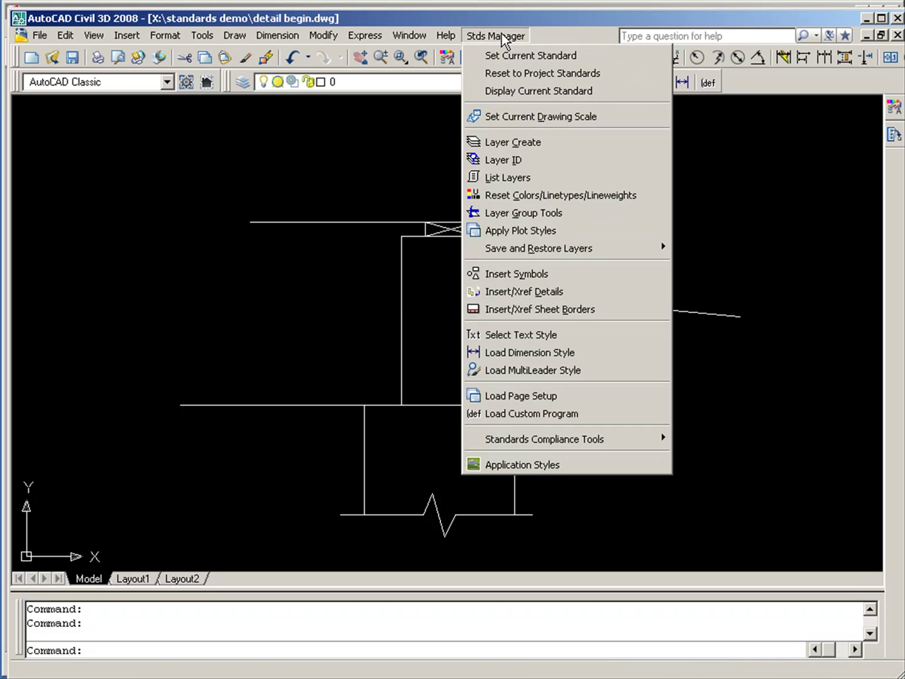
{"action": "left_click", "coordinate": [759, 95]}
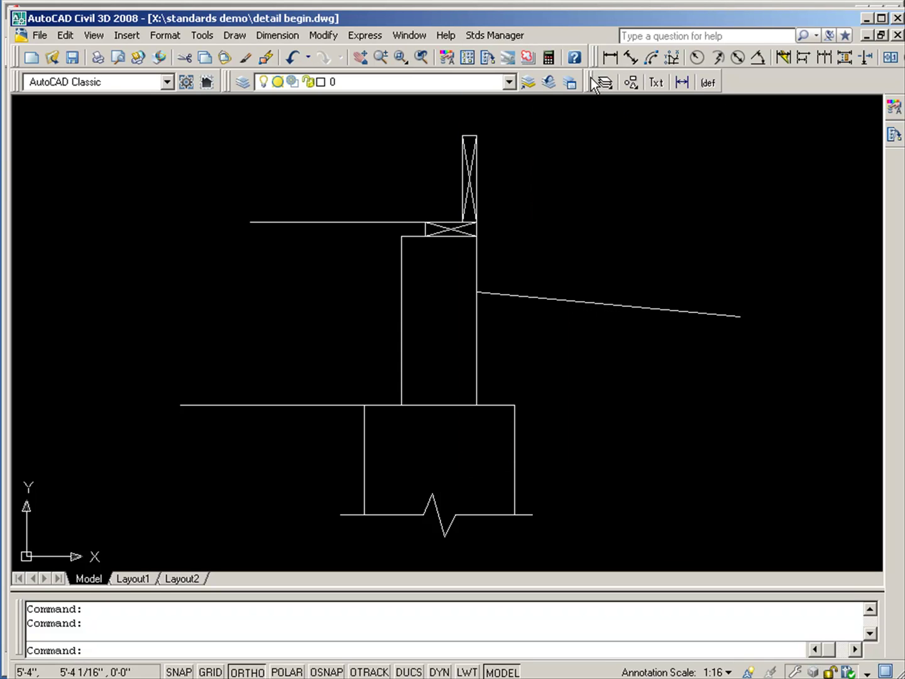
{"action": "mouse_move", "coordinate": [591, 77]}
{"action": "left_mouse_down"}
{"action": "mouse_move", "coordinate": [590, 90]}
{"action": "mouse_move", "coordinate": [528, 140]}
{"action": "left_mouse_up"}
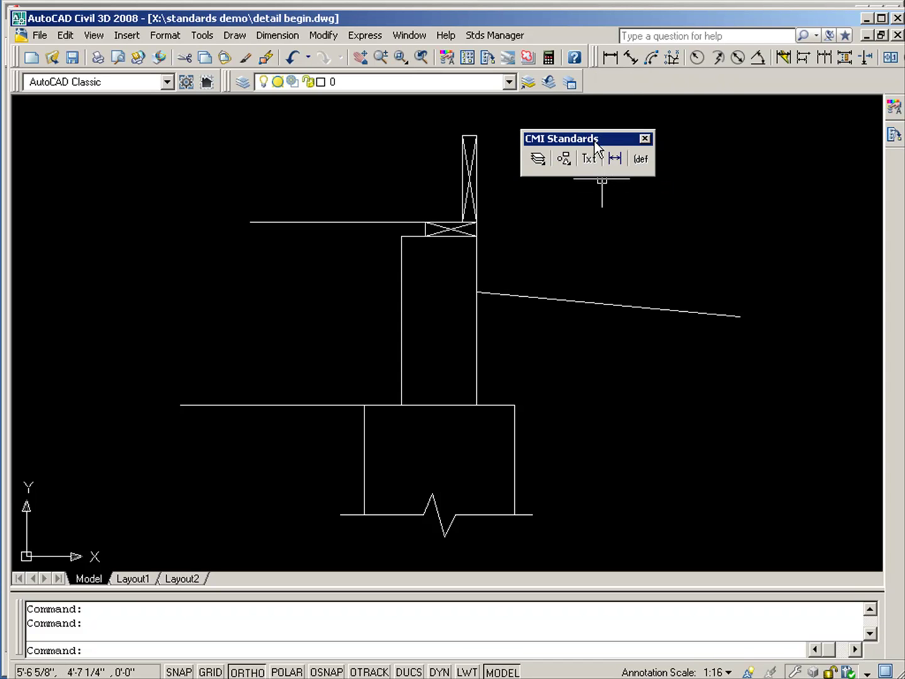
{"action": "left_click_drag", "start_coordinate": [595, 142], "coordinate": [631, 101]}
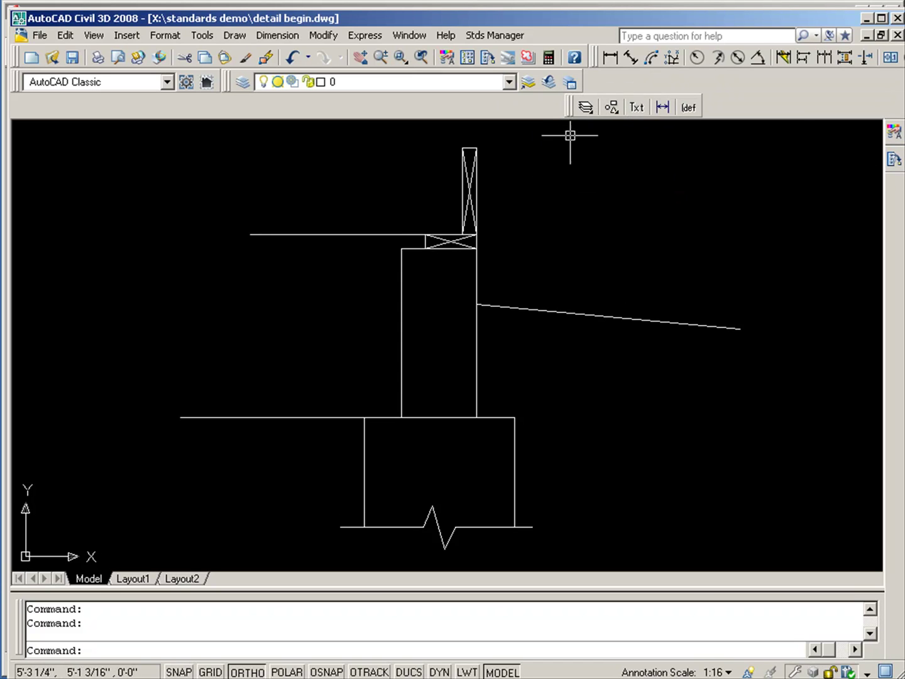
{"action": "mouse_move", "coordinate": [568, 108]}
{"action": "left_mouse_down"}
{"action": "mouse_move", "coordinate": [598, 83]}
{"action": "mouse_move", "coordinate": [584, 81]}
{"action": "left_mouse_up"}
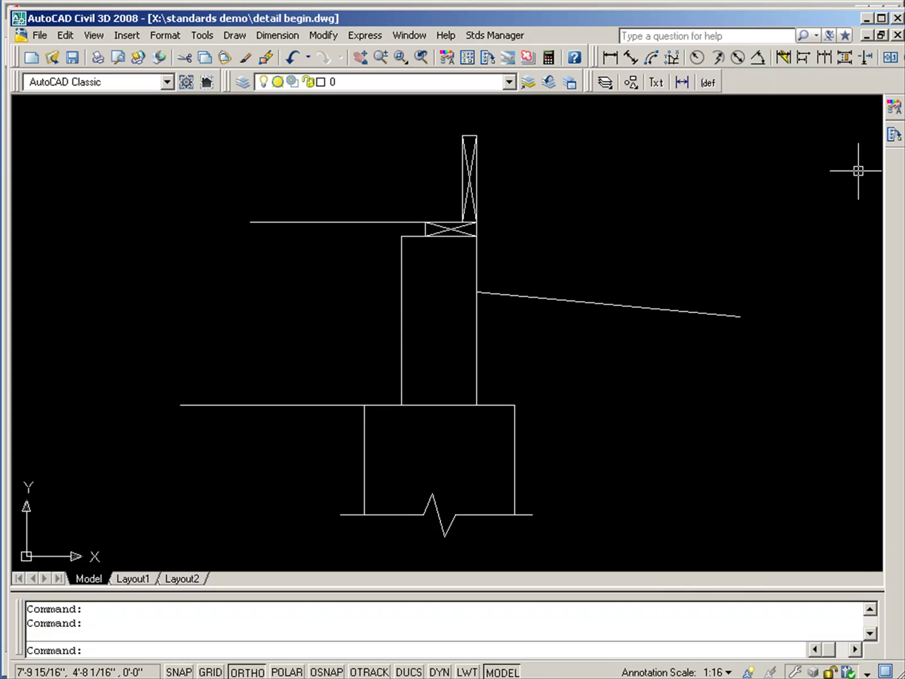
{"action": "left_click", "coordinate": [895, 134]}
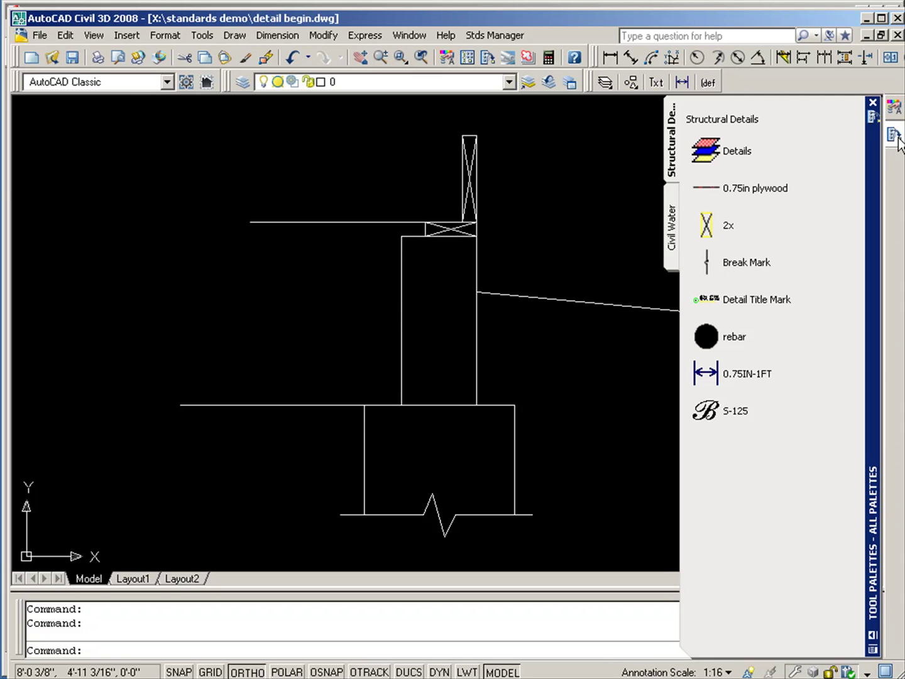
{"action": "left_click", "coordinate": [896, 135]}
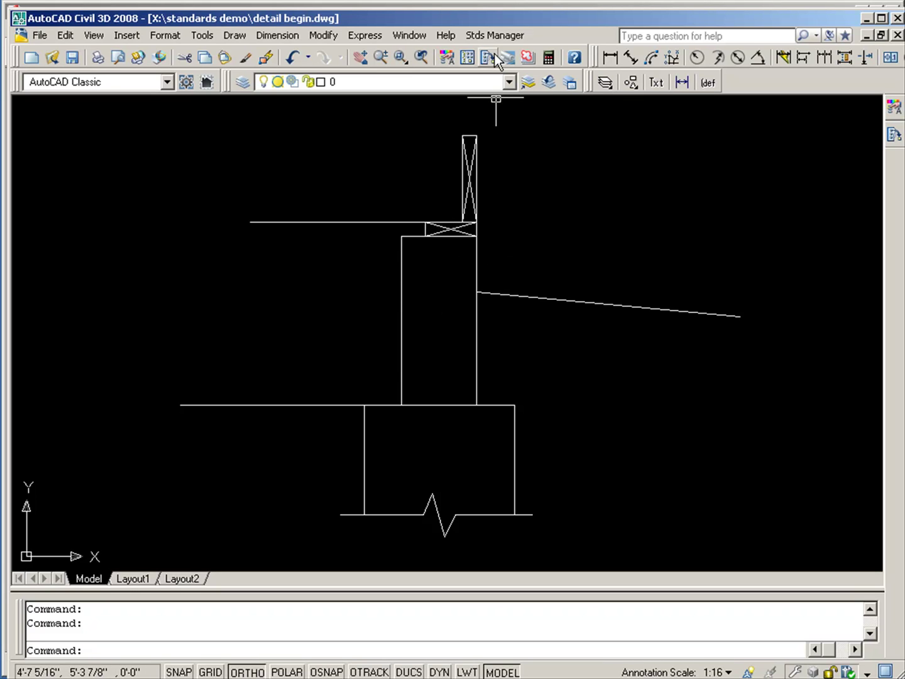
Create all layers of the Structural discipline's Details group with the standards Layer Create tool
{"action": "left_click", "coordinate": [504, 32]}
{"action": "left_click", "coordinate": [506, 137]}
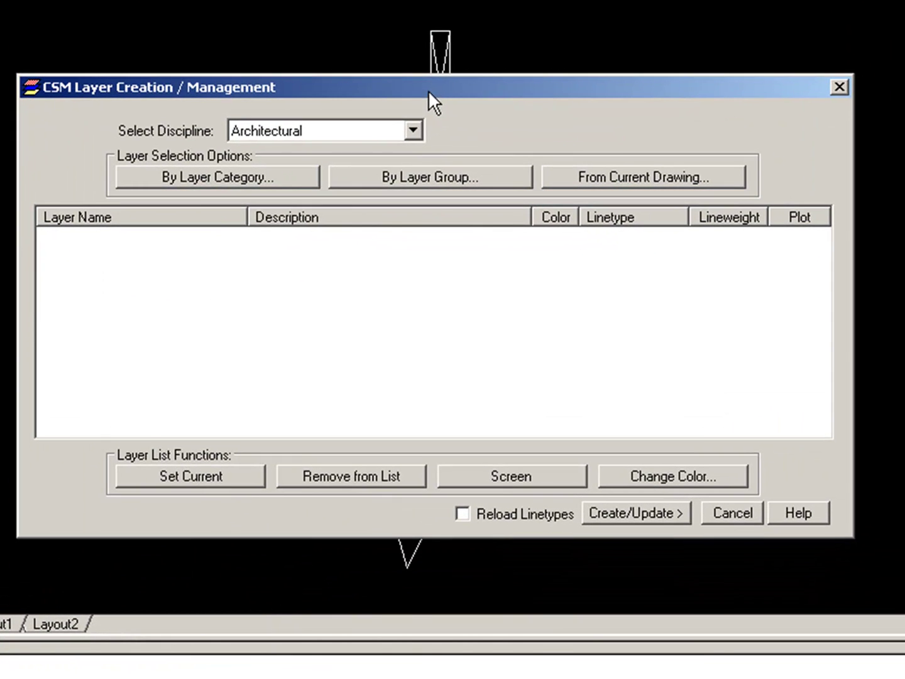
{"action": "left_click", "coordinate": [365, 120]}
{"action": "left_click", "coordinate": [276, 199]}
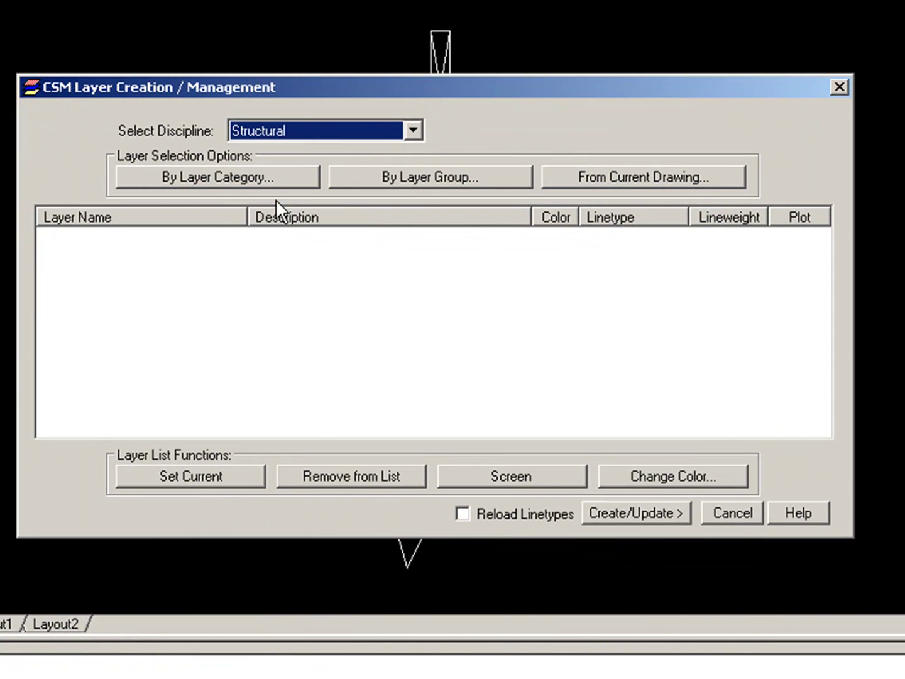
{"action": "left_click", "coordinate": [356, 177]}
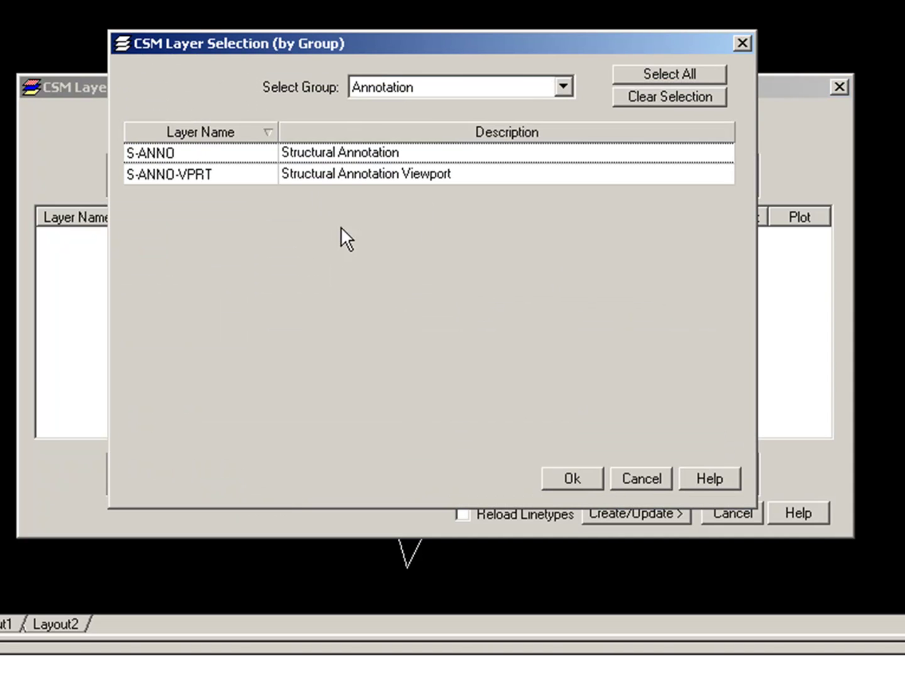
{"action": "left_click", "coordinate": [396, 87]}
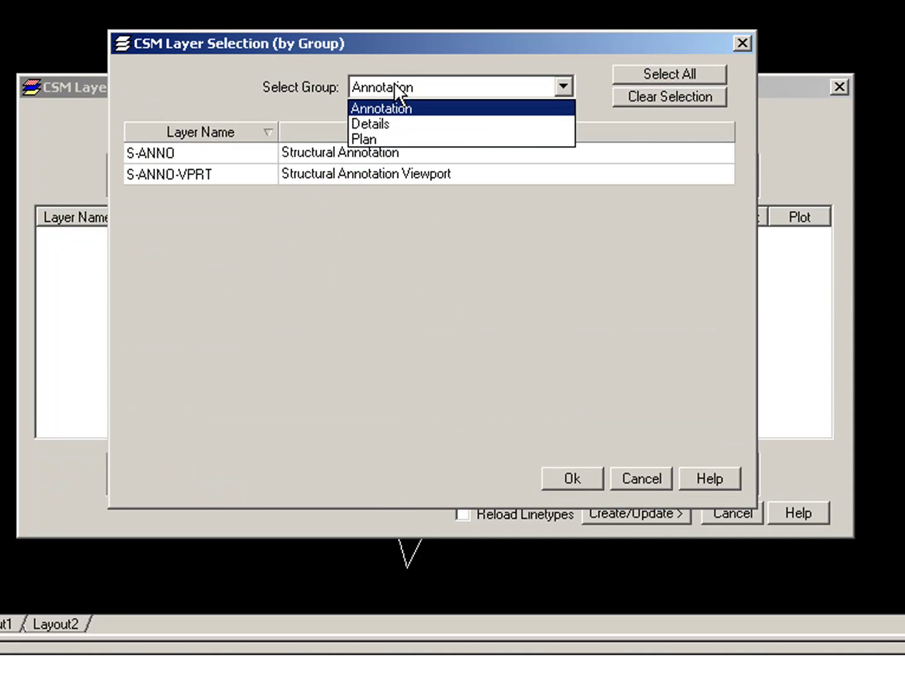
{"action": "left_click", "coordinate": [387, 120]}
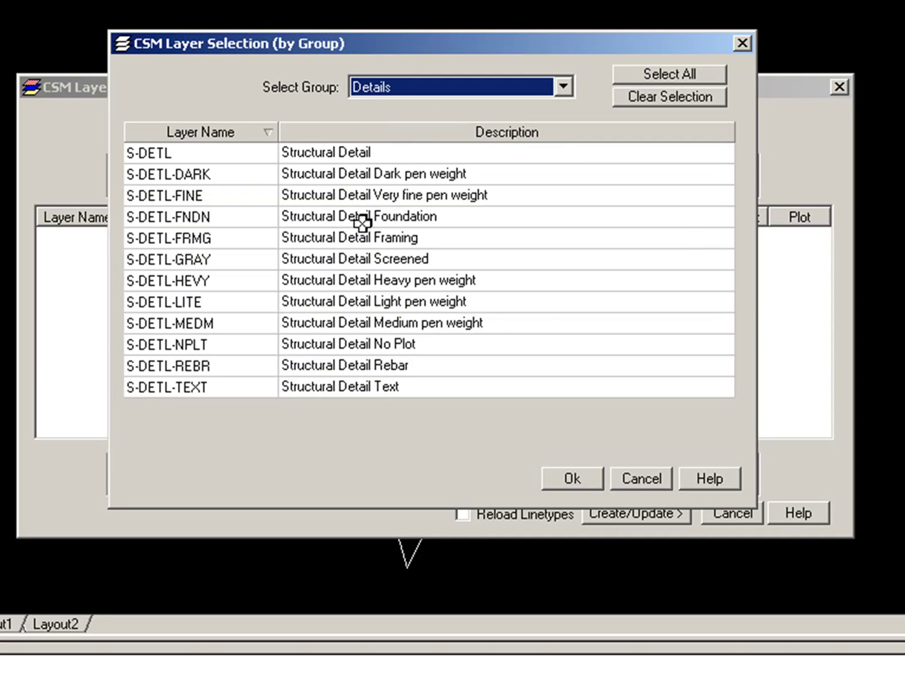
{"action": "left_click", "coordinate": [665, 71]}
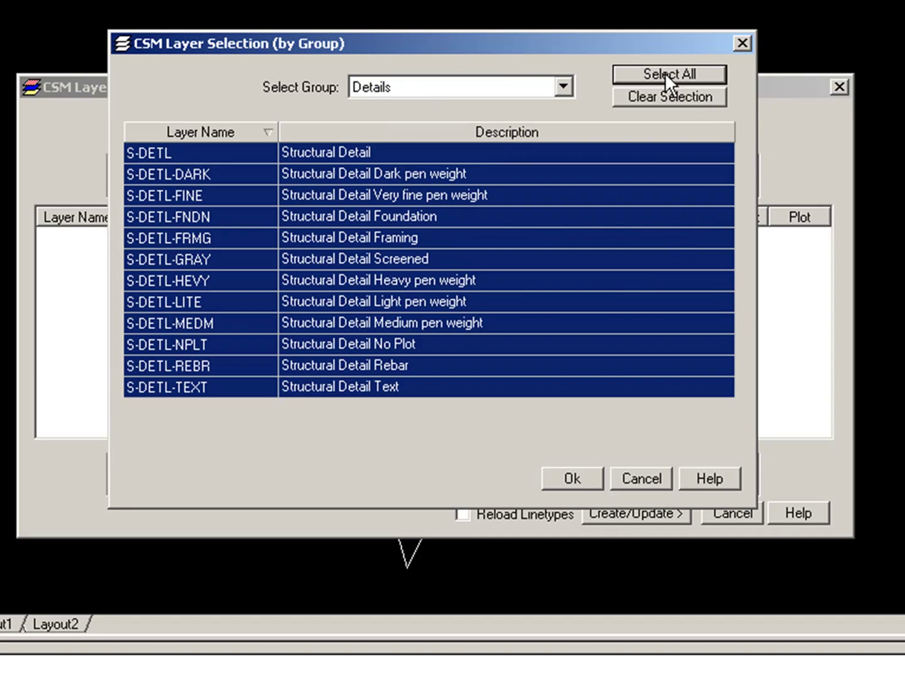
{"action": "left_click", "coordinate": [584, 473]}
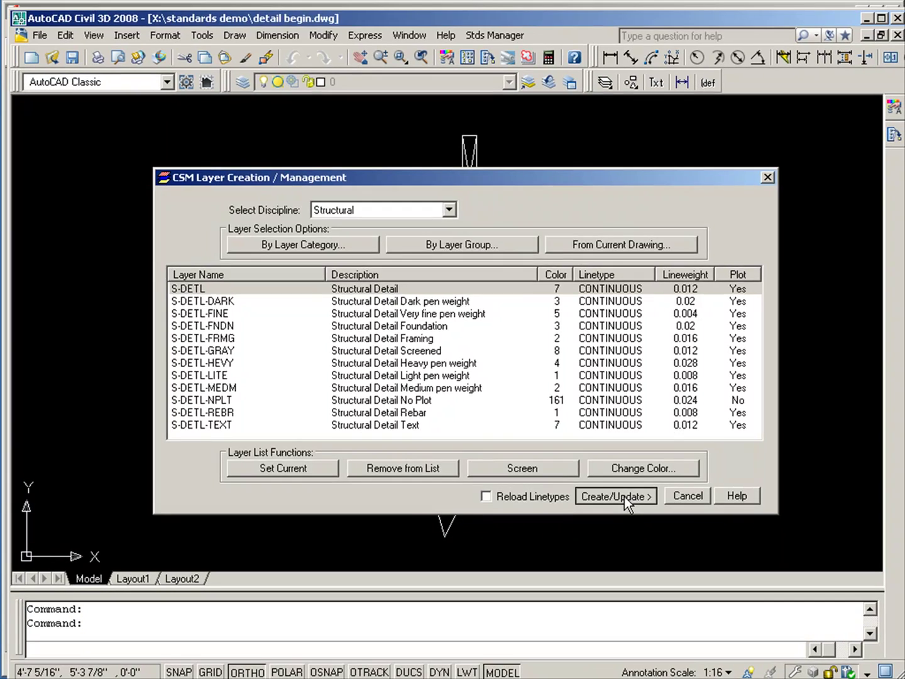
{"action": "left_click", "coordinate": [638, 512]}
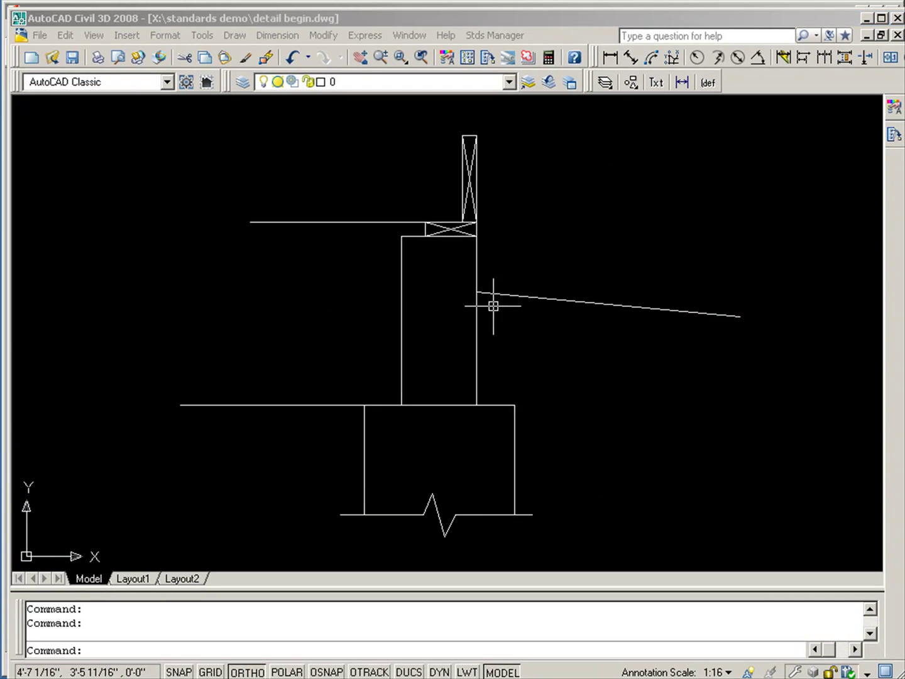
{"action": "left_click", "coordinate": [508, 83]}
{"action": "left_click", "coordinate": [508, 84]}
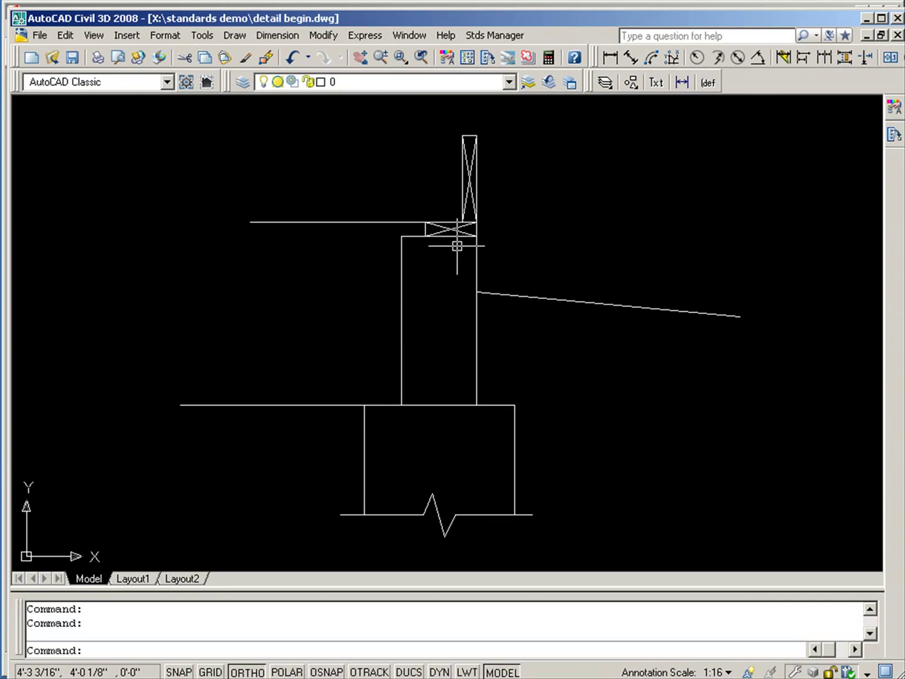
Move the foundation wall, the footing and its break line to layer S-DETL-FNDN
{"action": "left_click", "coordinate": [313, 538]}
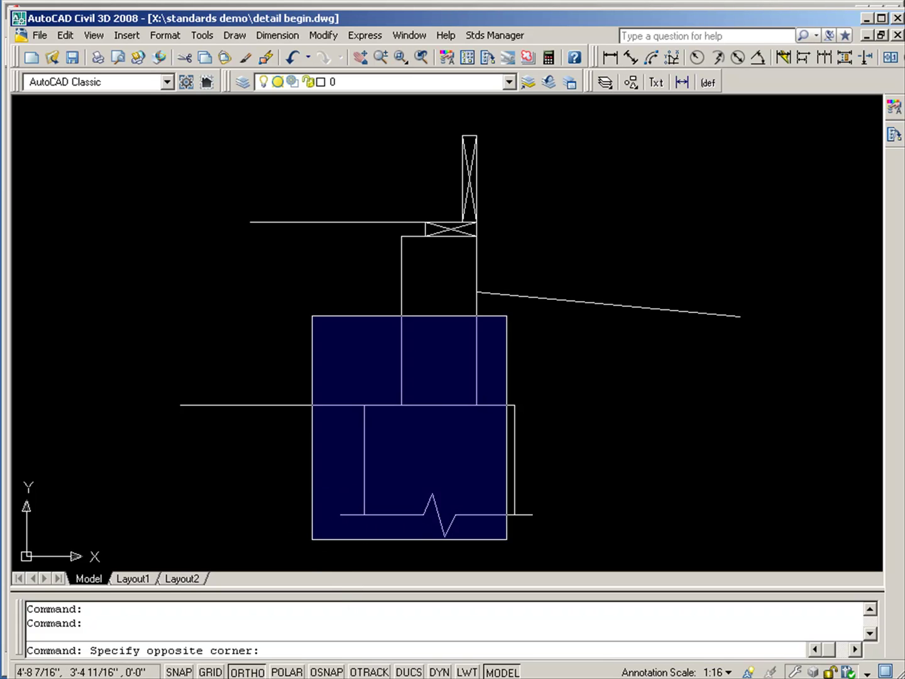
{"action": "left_click", "coordinate": [546, 239]}
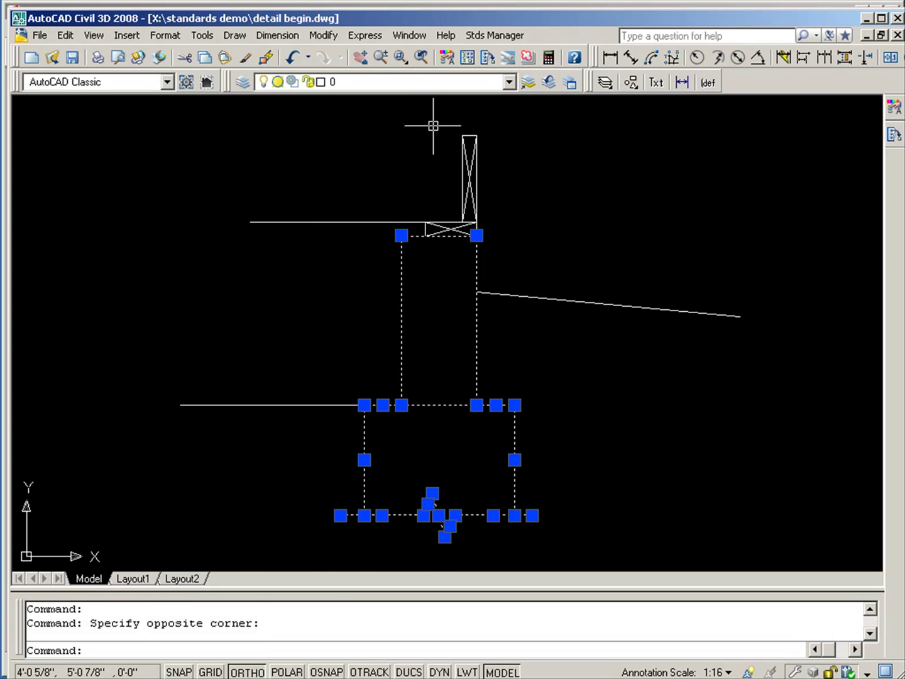
{"action": "left_click", "coordinate": [401, 81]}
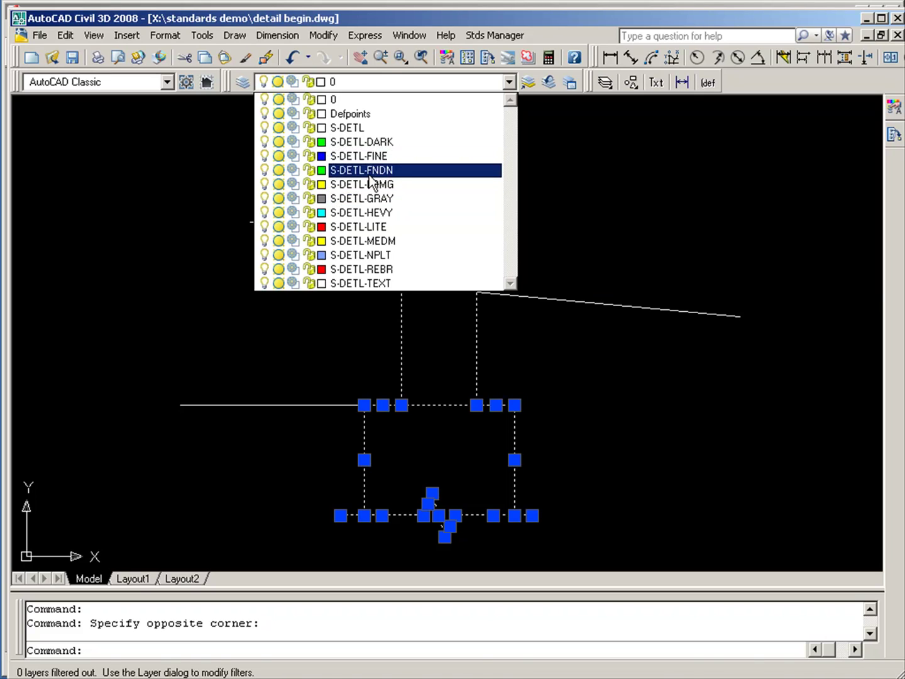
{"action": "left_click", "coordinate": [370, 175]}
{"action": "key", "text": "Escape"}
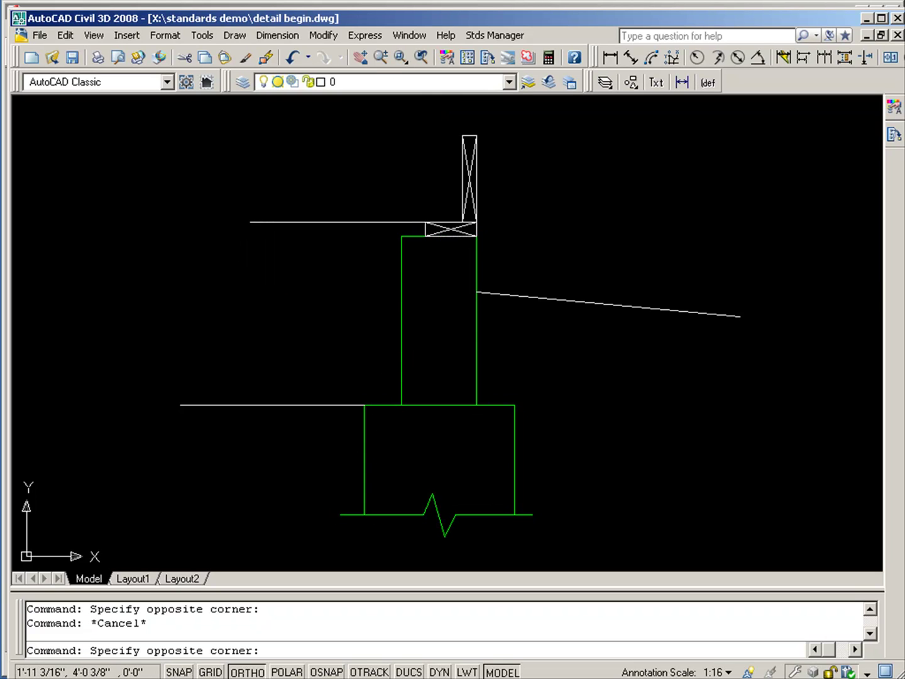
Move the wall stud, the sill plate and the floor line above the foundation to layer S-DETL-FRMG
{"action": "left_click", "coordinate": [506, 124]}
{"action": "left_click", "coordinate": [368, 83]}
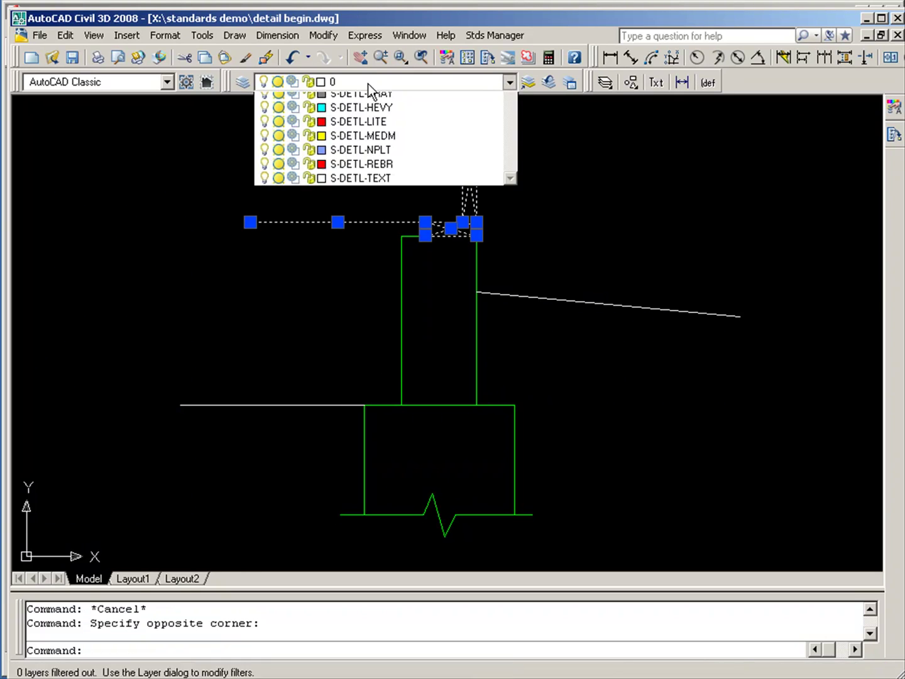
{"action": "left_click", "coordinate": [370, 179]}
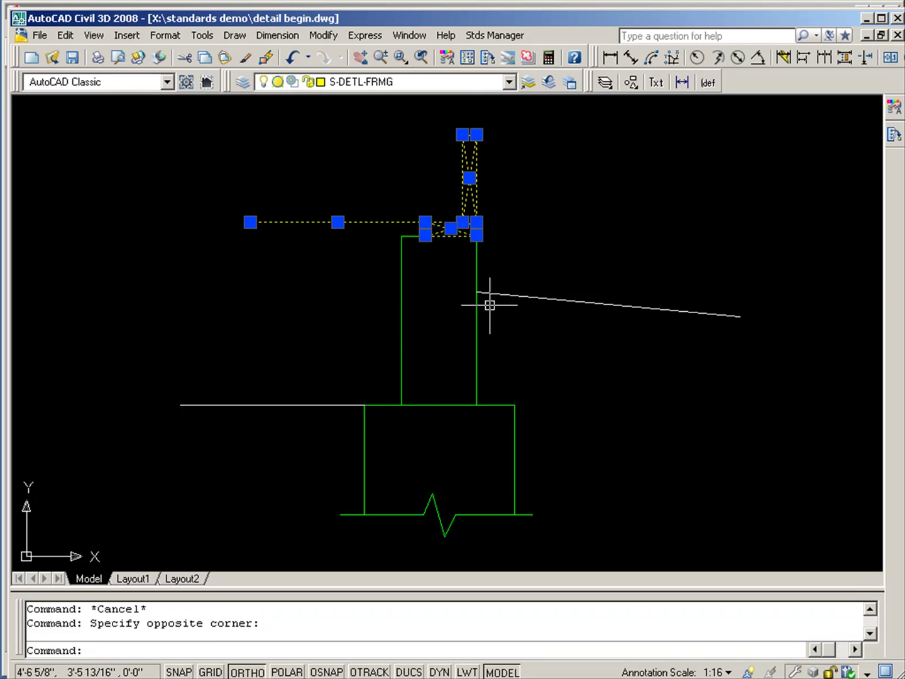
{"action": "key", "text": "Escape"}
Move the sloped line beside the wall and the horizontal line beside the footing's top to layer S-DETL-GRAY
{"action": "left_click", "coordinate": [531, 298]}
{"action": "left_click", "coordinate": [405, 93]}
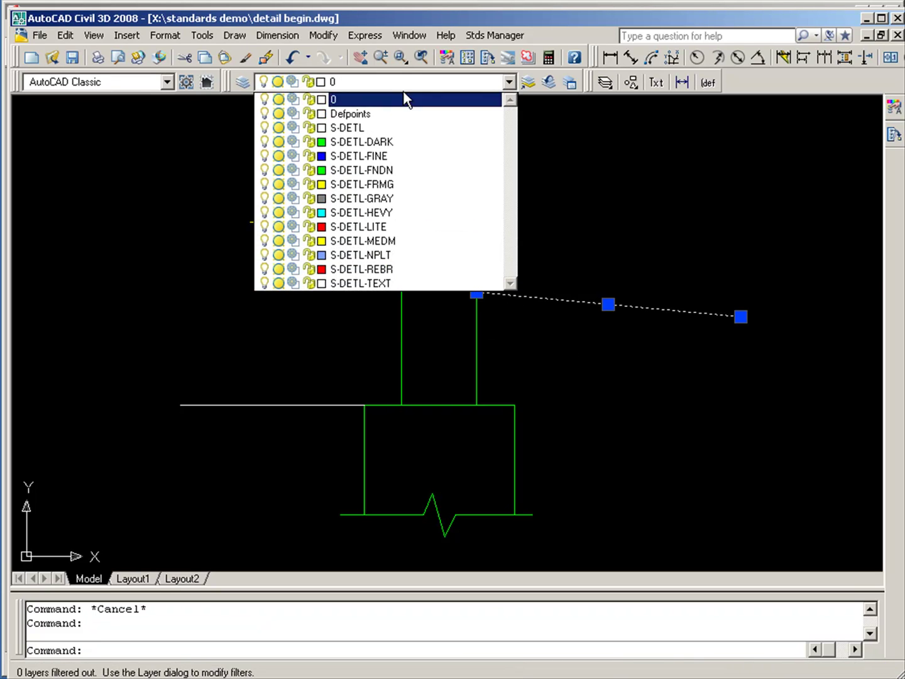
{"action": "left_click", "coordinate": [355, 198]}
{"action": "key", "text": "Escape"}
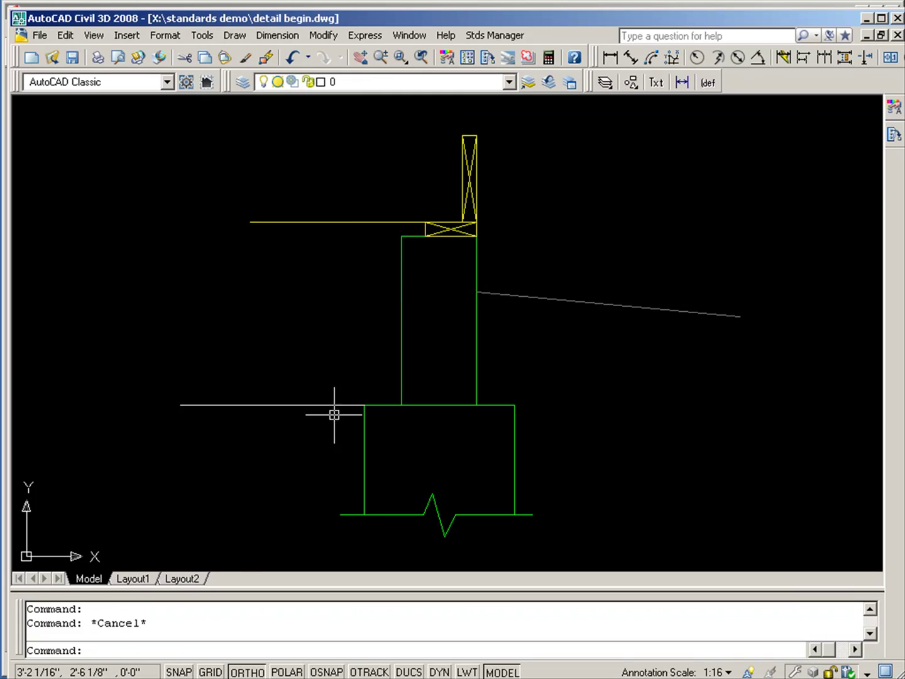
{"action": "left_click", "coordinate": [334, 406]}
{"action": "left_click", "coordinate": [413, 84]}
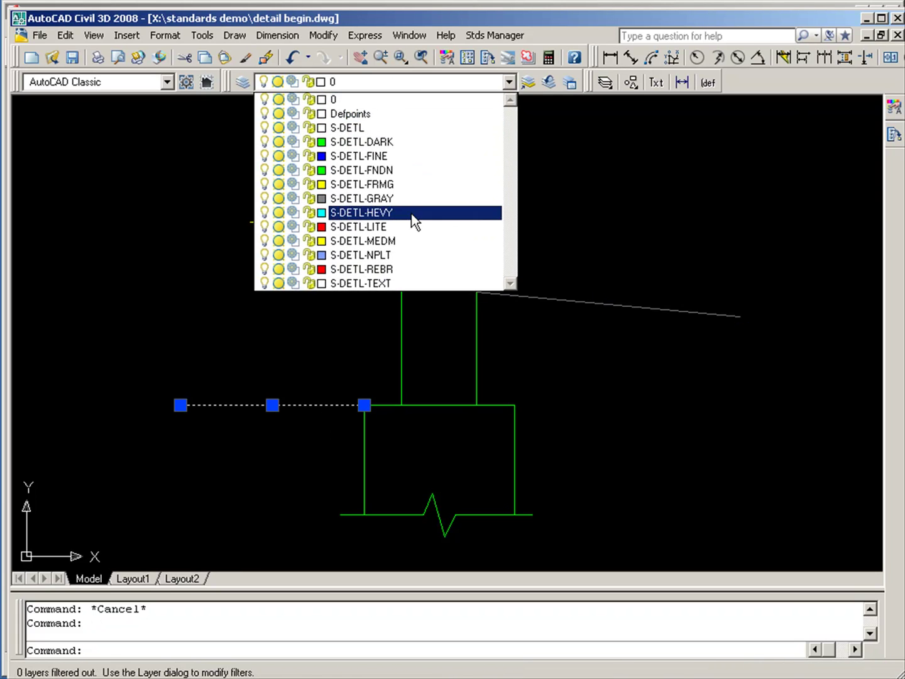
{"action": "left_click", "coordinate": [402, 200]}
{"action": "key", "text": "Escape"}
{"action": "key", "text": "Escape"}
Move the diagonal cross lines inside the stud and the sill plate to layer S-DETL-FINE
{"action": "type", "text": "z"}
{"action": "key", "text": "Return"}
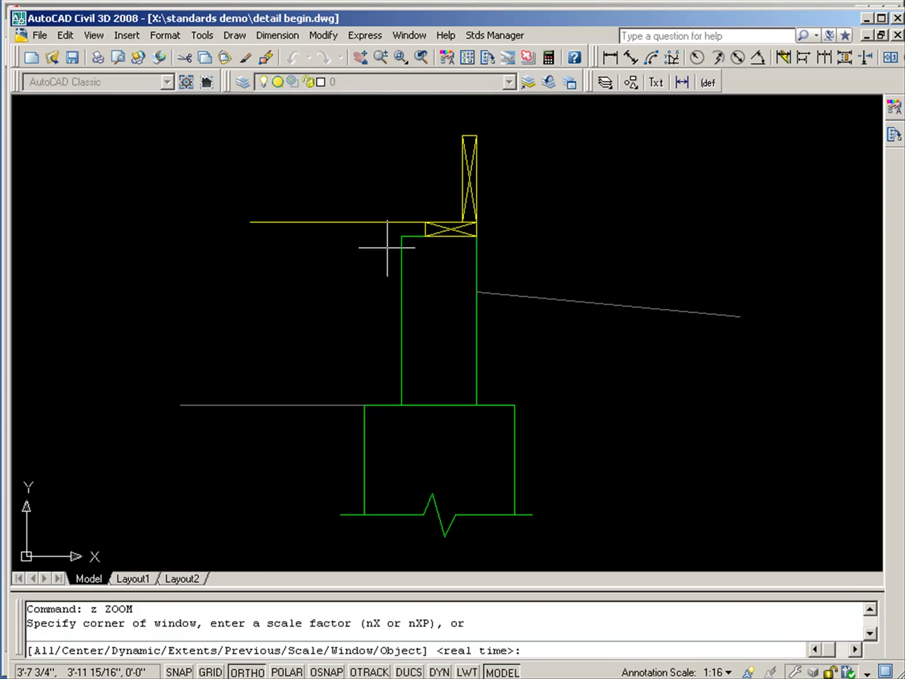
{"action": "type", "text": "w"}
{"action": "key", "text": "Return"}
{"action": "left_click", "coordinate": [387, 249]}
{"action": "left_click", "coordinate": [505, 124]}
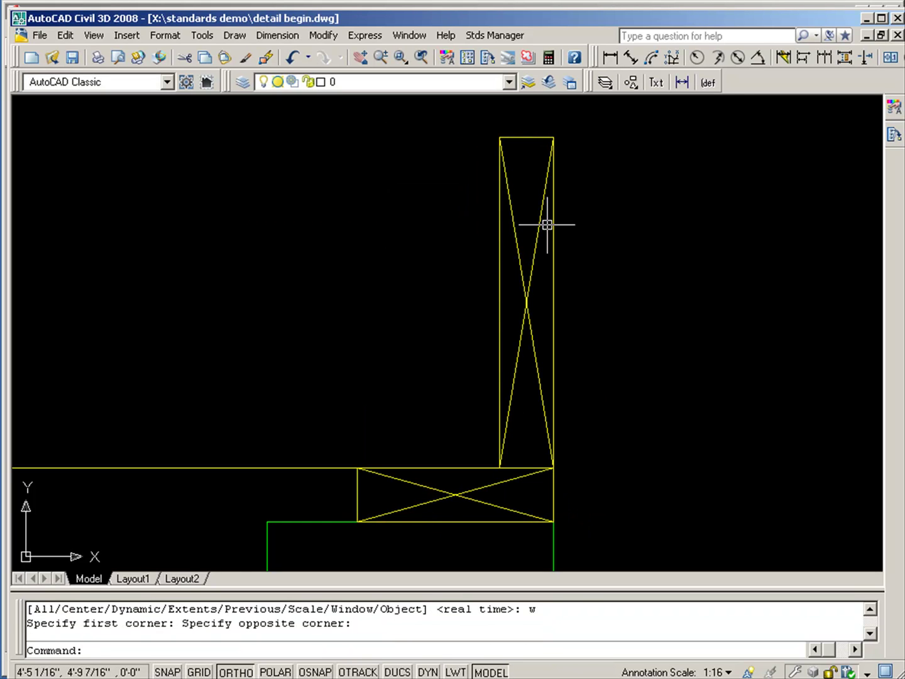
{"action": "left_click", "coordinate": [531, 351]}
{"action": "left_click", "coordinate": [518, 313]}
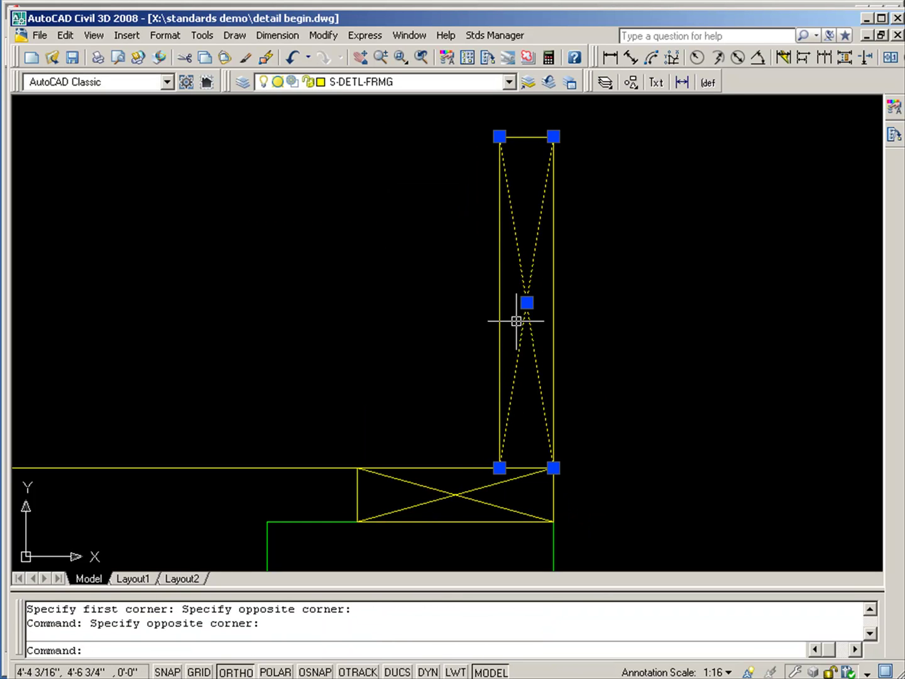
{"action": "left_click", "coordinate": [432, 496]}
{"action": "left_click", "coordinate": [418, 500]}
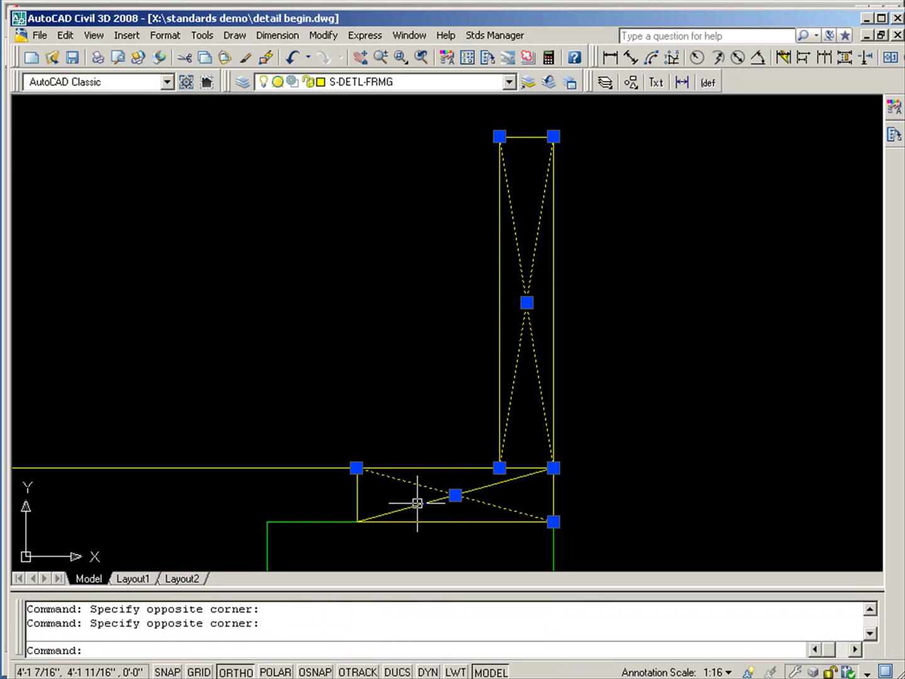
{"action": "left_click", "coordinate": [394, 83]}
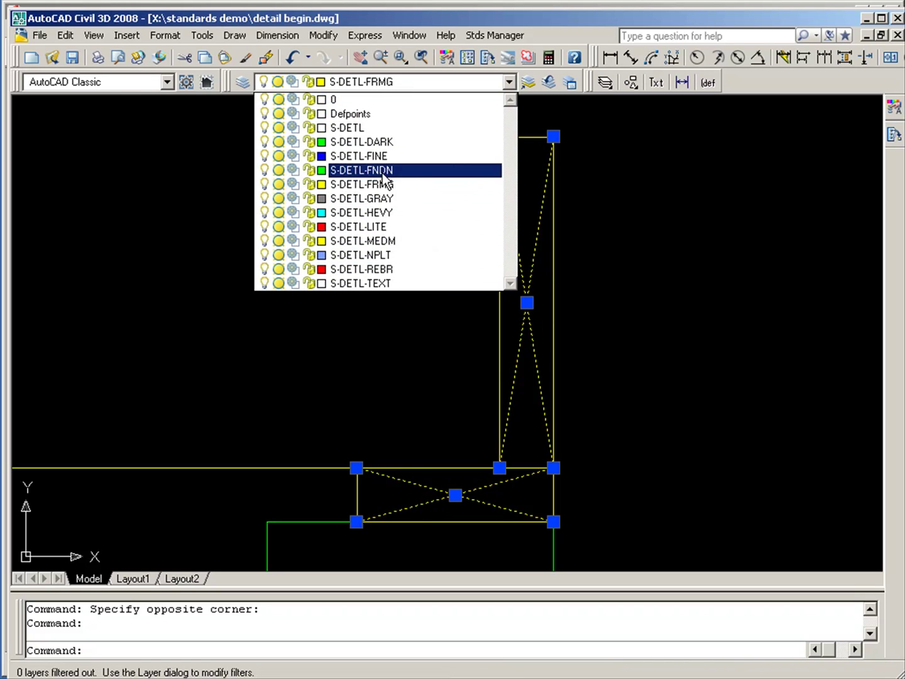
{"action": "left_click", "coordinate": [361, 155]}
{"action": "key", "text": "Escape"}
{"action": "scroll", "coordinate": [380, 154], "scroll_direction": "down", "scroll_amount": 6}
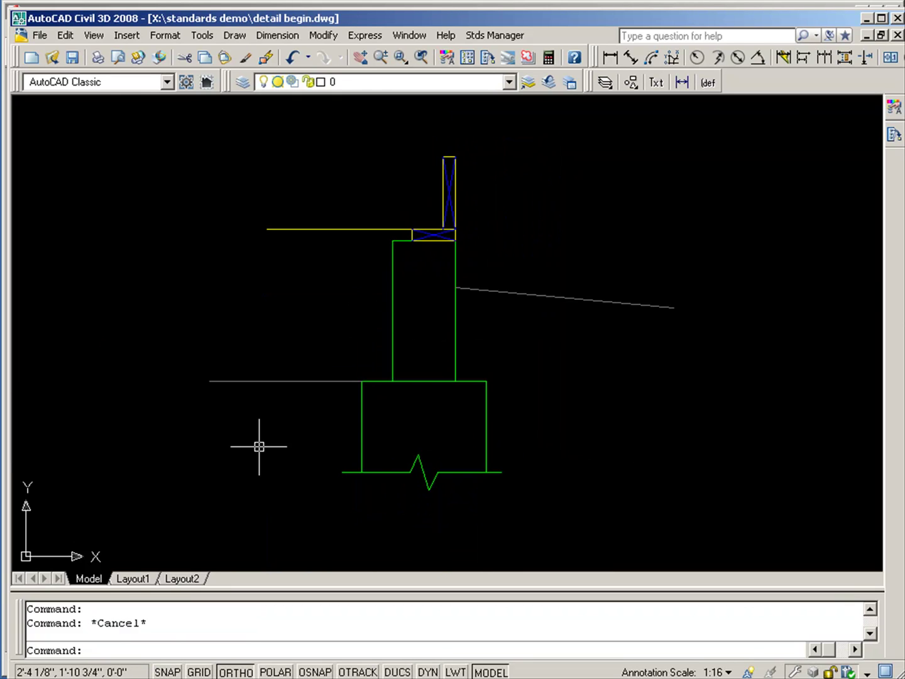
Insert the Structural Details symbol 0.75in plywood at the stud's top outer corner, unrotated, at insertion scale 16
{"action": "scroll", "coordinate": [299, 347], "scroll_direction": "down", "scroll_amount": 1}
{"action": "scroll", "coordinate": [335, 338], "scroll_direction": "up", "scroll_amount": 3}
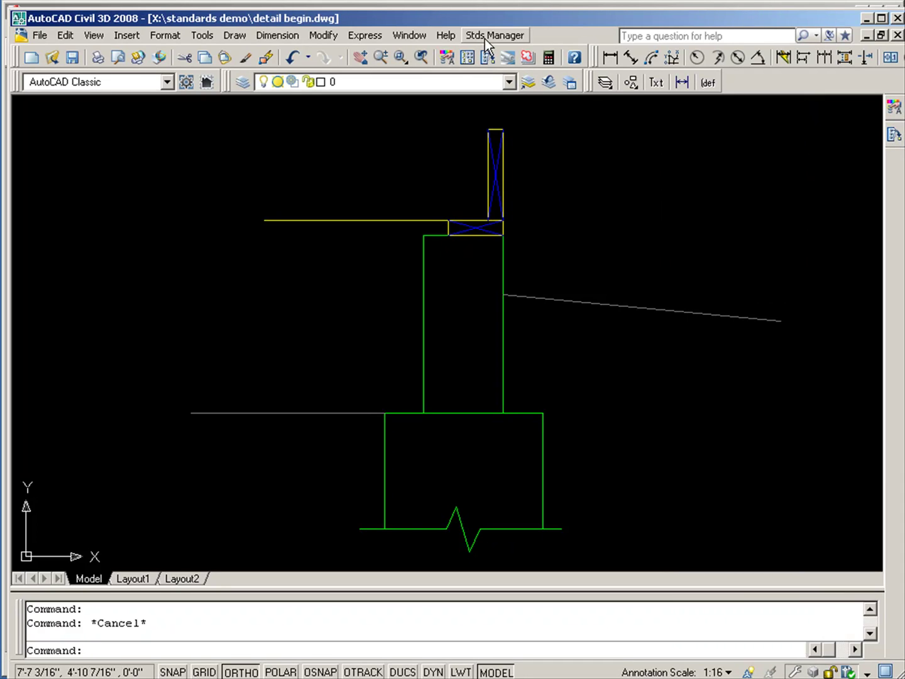
{"action": "left_click", "coordinate": [631, 83]}
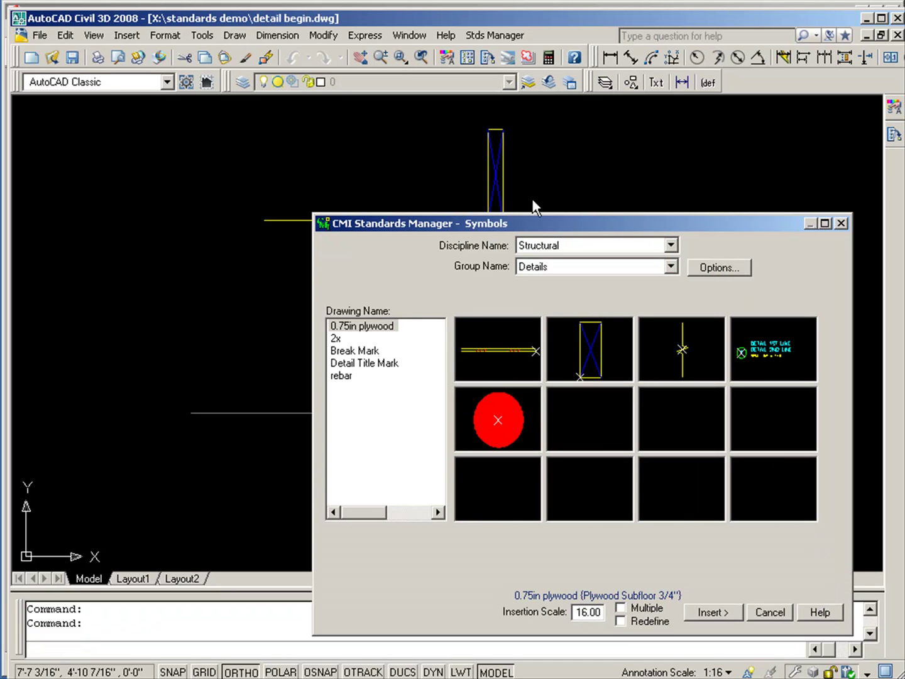
{"action": "left_click_drag", "start_coordinate": [542, 221], "coordinate": [406, 127]}
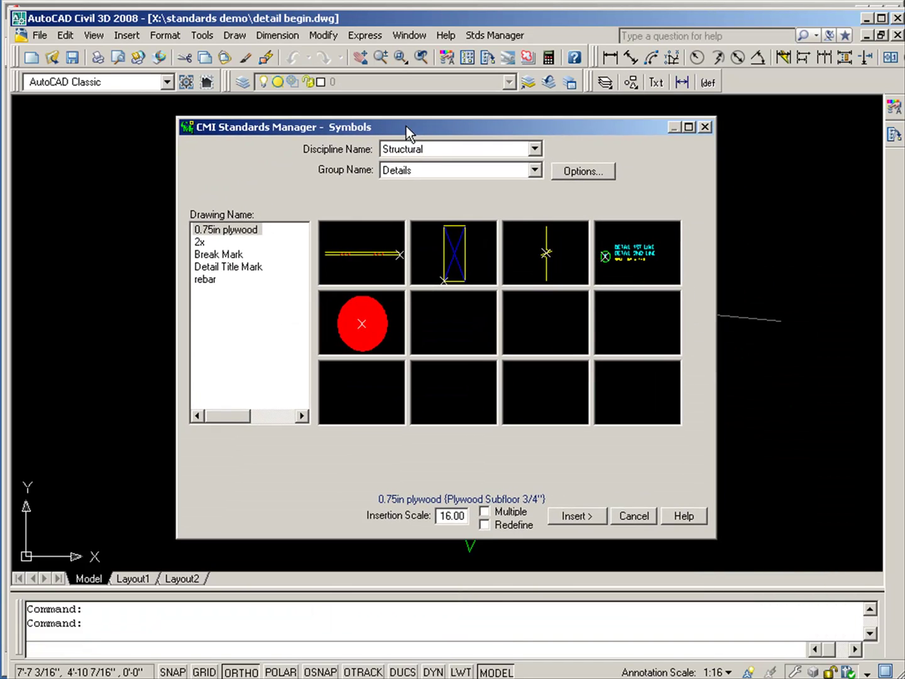
{"action": "left_click", "coordinate": [359, 251]}
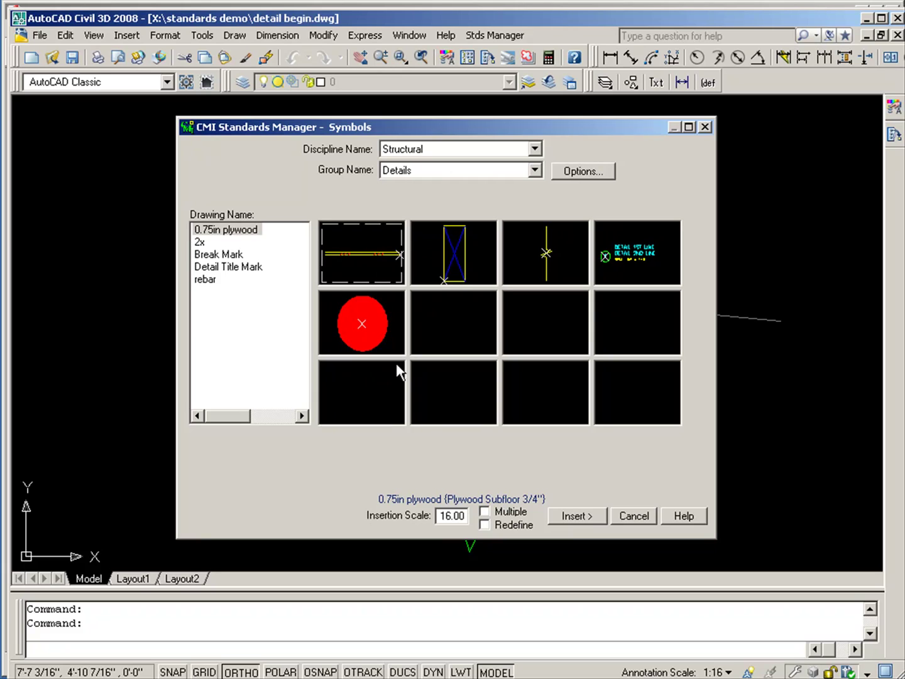
{"action": "left_click", "coordinate": [574, 514]}
{"action": "type", "text": "end"}
{"action": "key", "text": "Return"}
{"action": "left_click", "coordinate": [503, 129]}
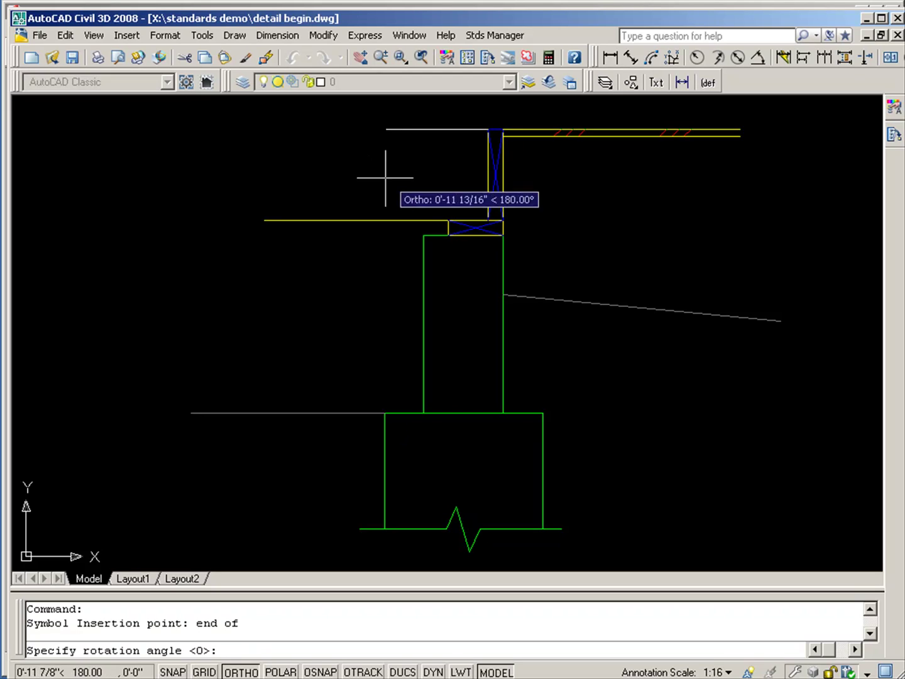
{"action": "left_click", "coordinate": [622, 164]}
{"action": "scroll", "coordinate": [509, 353], "scroll_direction": "down", "scroll_amount": 2}
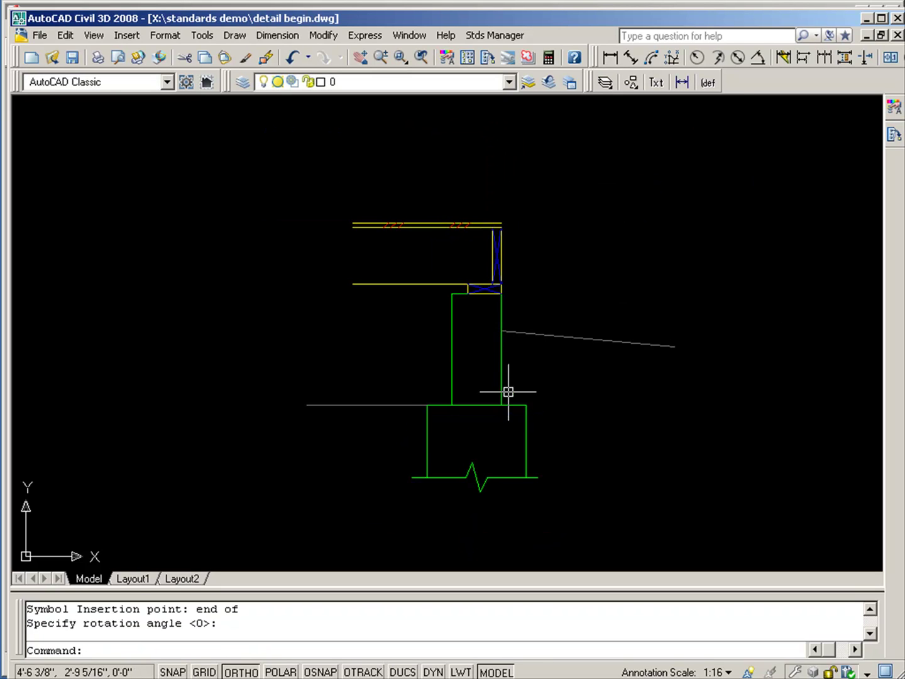
Insert the 2x wood member symbol at the outer end of the plywood's top edge with the default rotation of 0
{"action": "scroll", "coordinate": [442, 326], "scroll_direction": "up", "scroll_amount": 2}
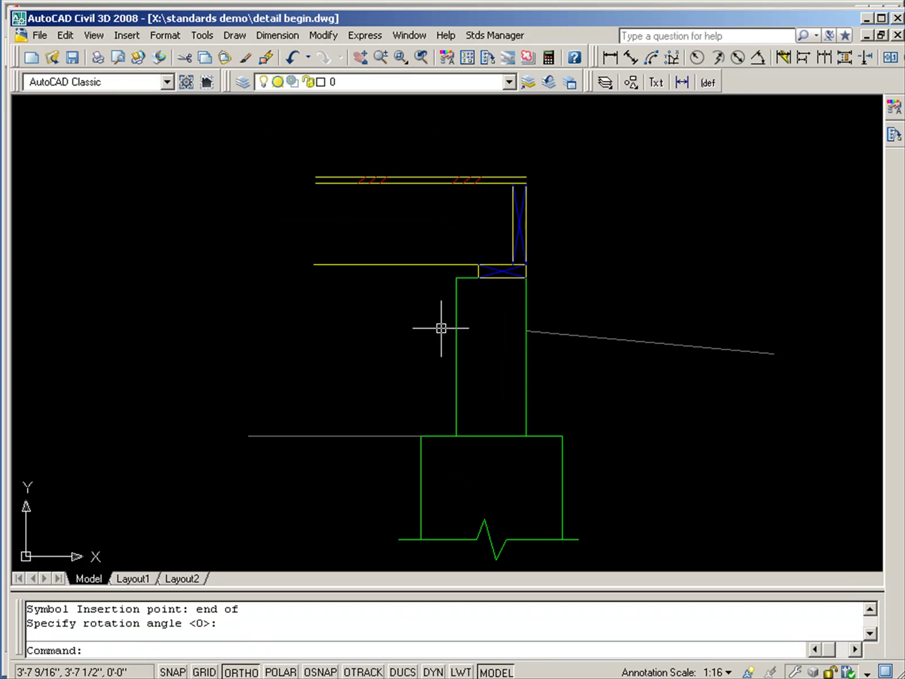
{"action": "left_click", "coordinate": [631, 82]}
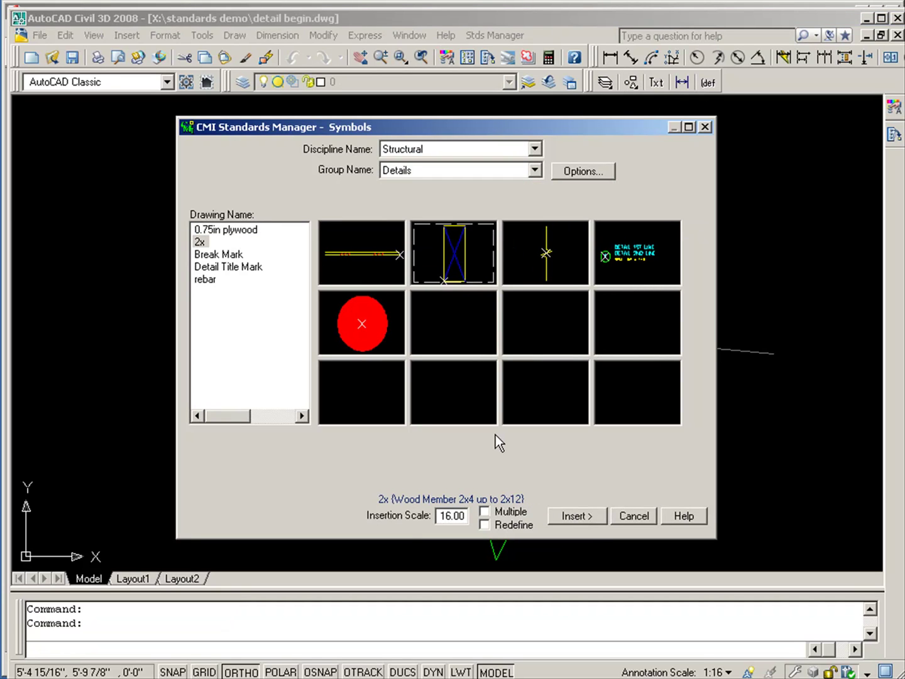
{"action": "left_click", "coordinate": [580, 522]}
{"action": "type", "text": "ertion point:"}
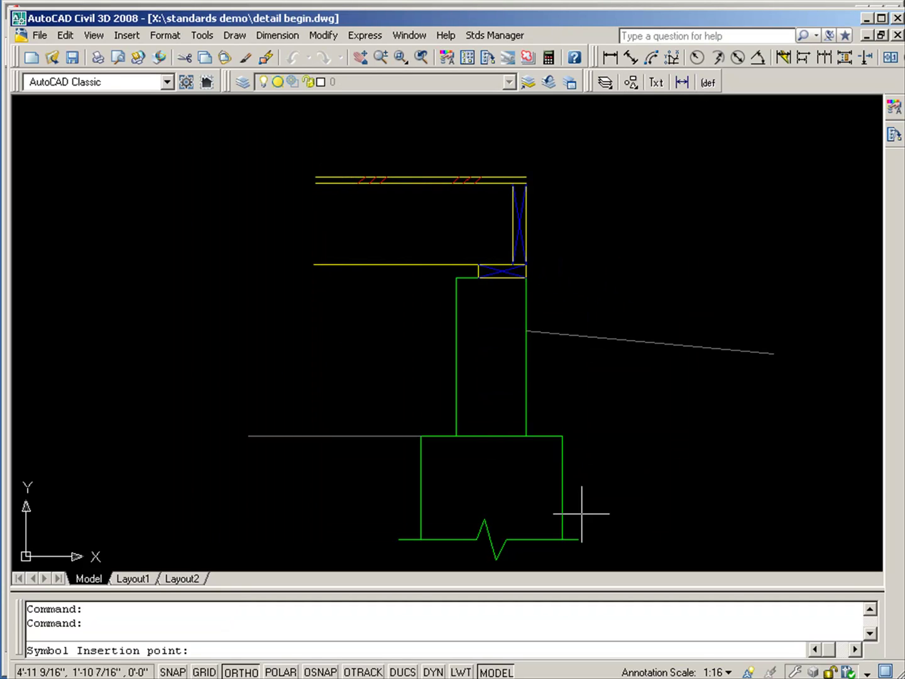
{"action": "type", "text": "nd"}
{"action": "key", "text": "Return"}
{"action": "left_click", "coordinate": [525, 178]}
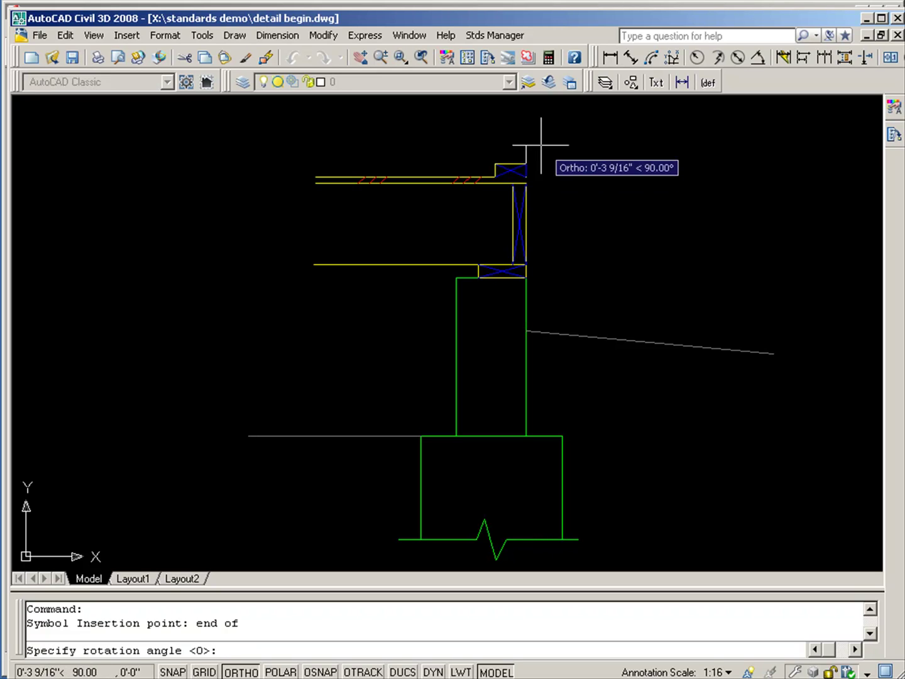
{"action": "key", "text": "Return"}
Change the size of the wood member on top of the plywood to 2" x 6"
{"action": "scroll", "coordinate": [516, 158], "scroll_direction": "up", "scroll_amount": 6}
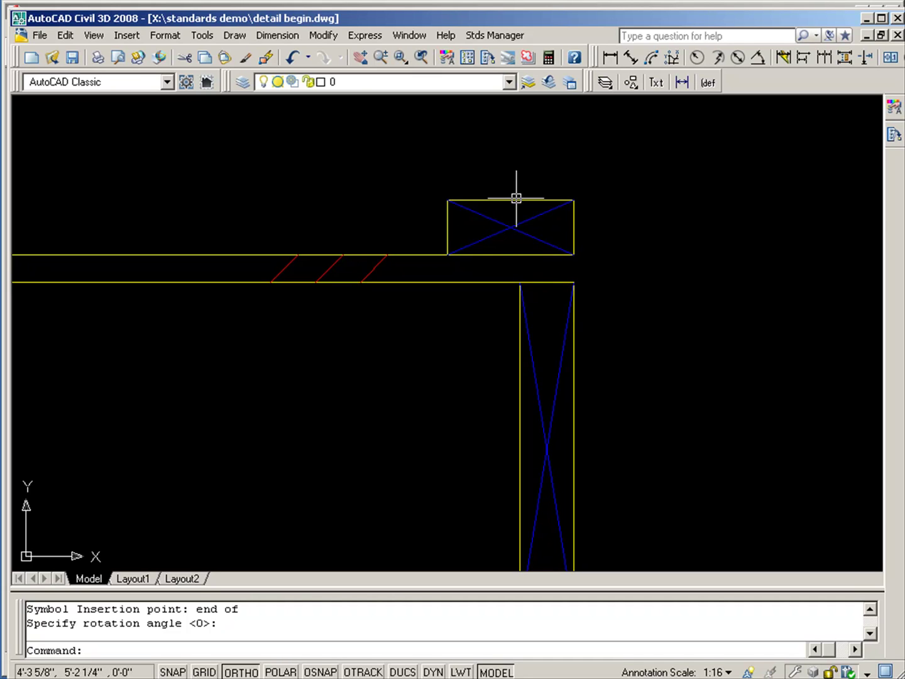
{"action": "left_click", "coordinate": [514, 197]}
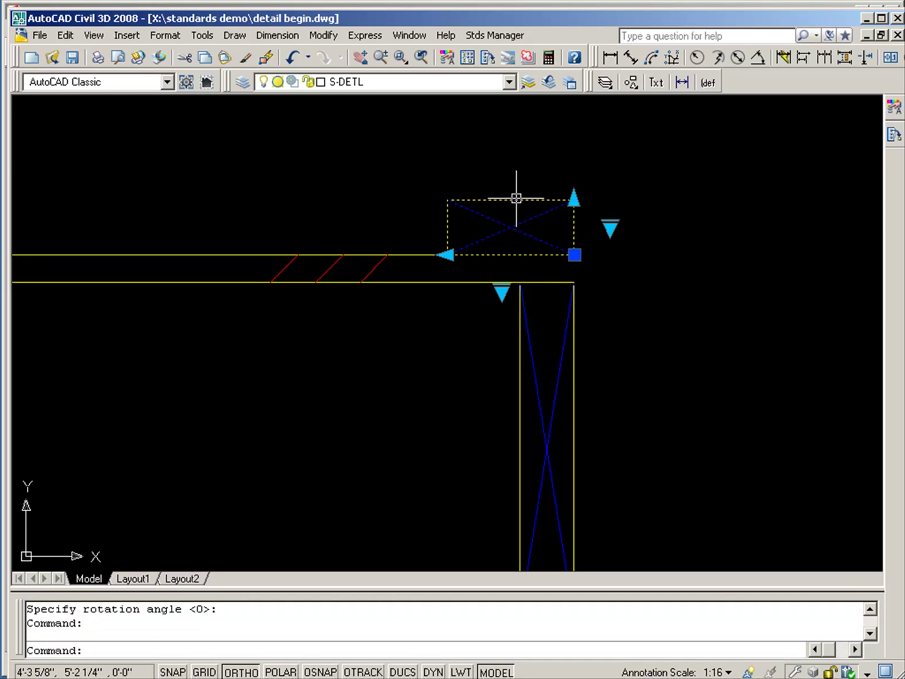
{"action": "left_click", "coordinate": [502, 291]}
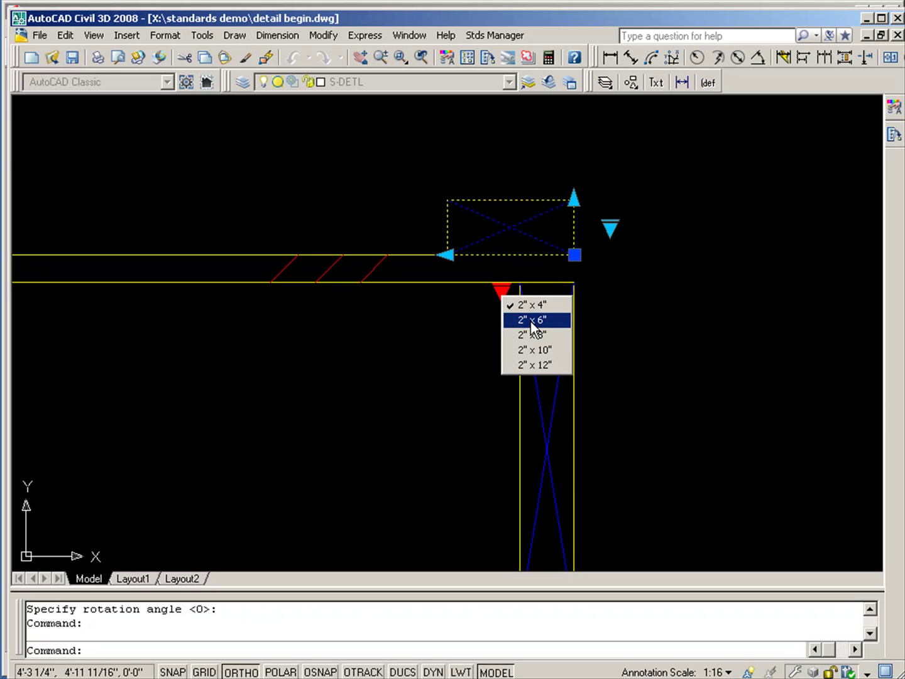
{"action": "left_click", "coordinate": [531, 321]}
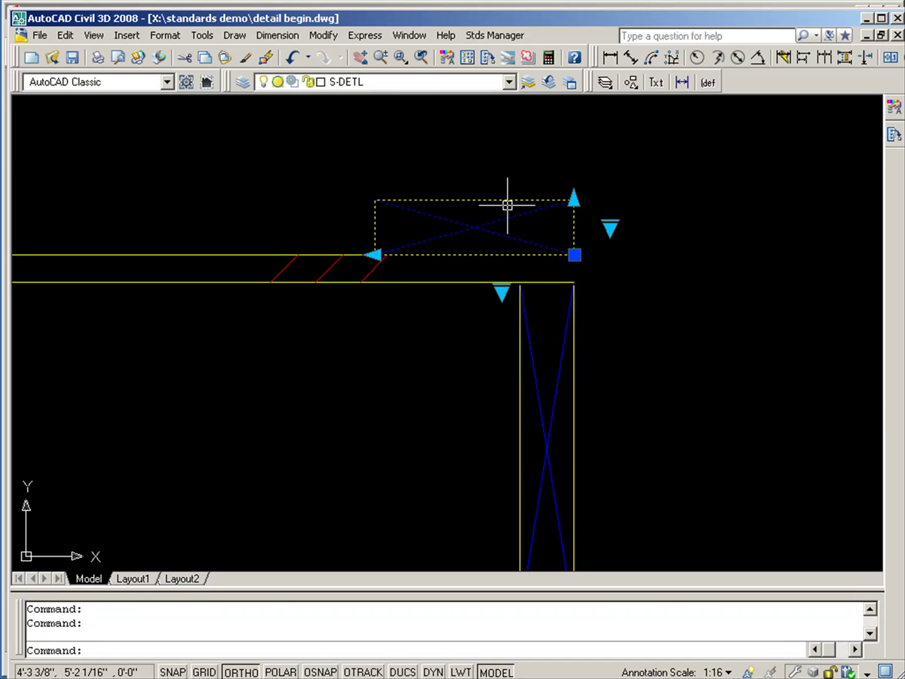
{"action": "key", "text": "Escape"}
{"action": "scroll", "coordinate": [501, 173], "scroll_direction": "down", "scroll_amount": 4}
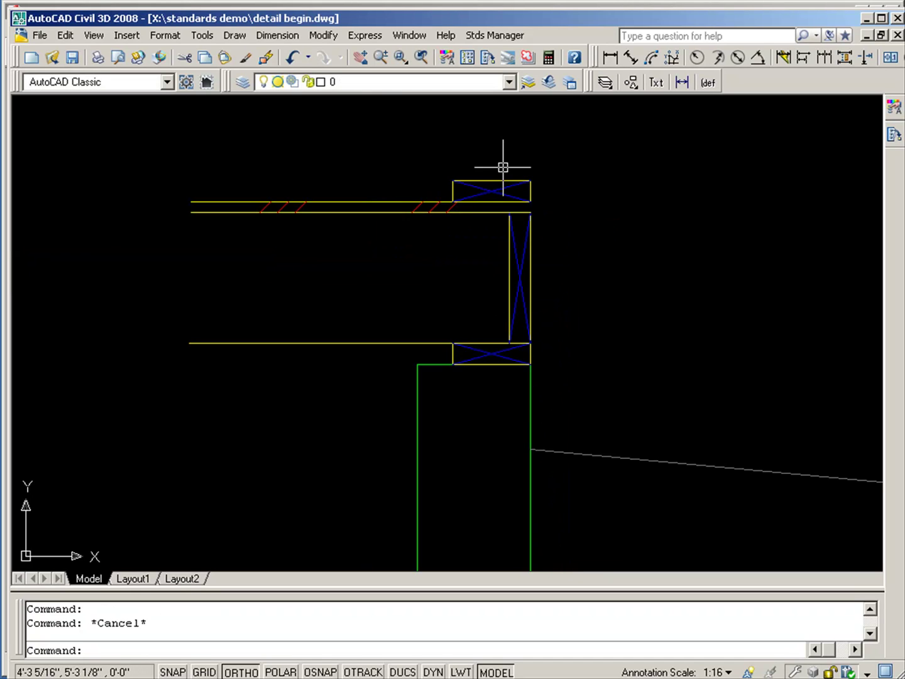
Place a rebar symbol inside the foundation wall just above the footing with the default rotation of 0
{"action": "scroll", "coordinate": [492, 190], "scroll_direction": "up", "scroll_amount": 1}
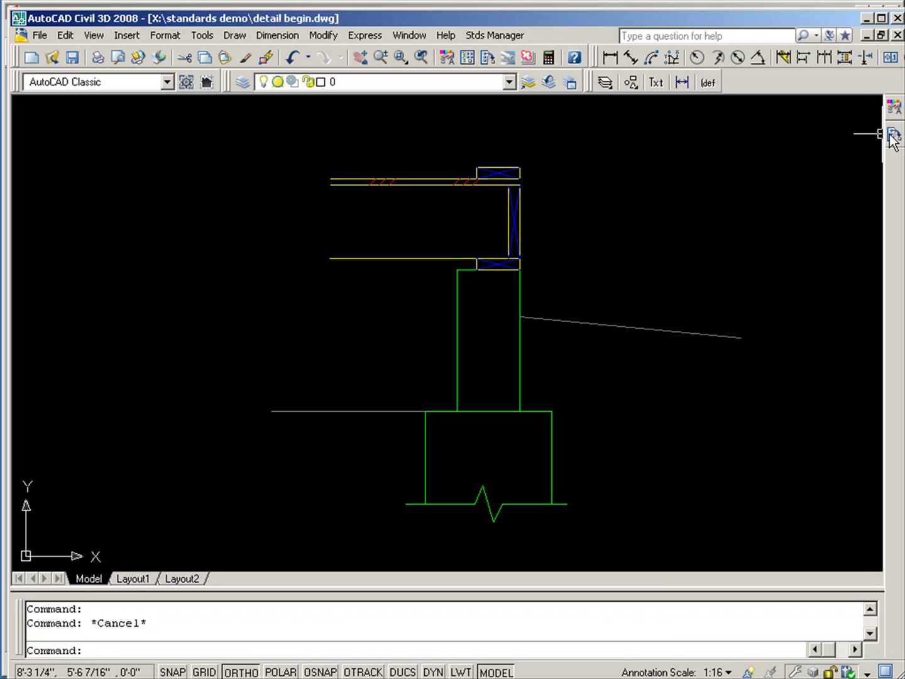
{"action": "mouse_move", "coordinate": [894, 138]}
{"action": "left_click", "coordinate": [710, 341]}
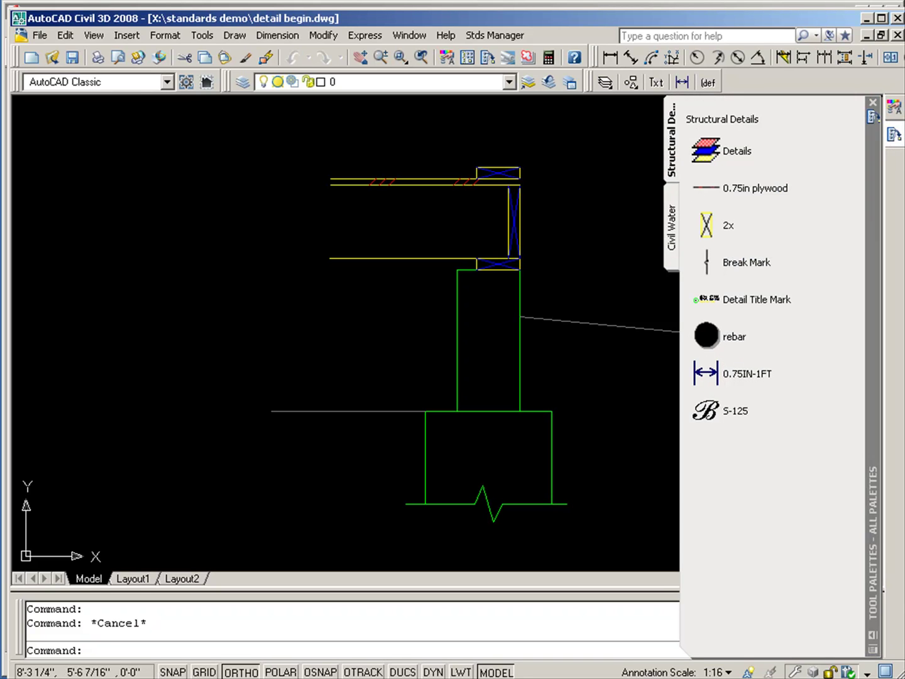
{"action": "left_click", "coordinate": [475, 392]}
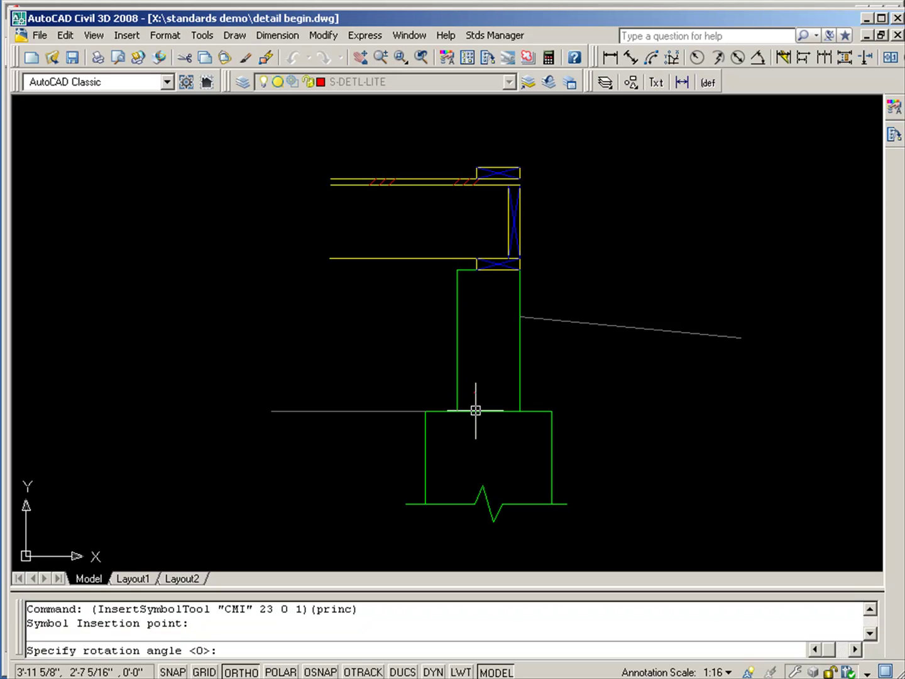
{"action": "key", "text": "Return"}
Set the size of the rebar in the foundation wall to #5
{"action": "scroll", "coordinate": [478, 391], "scroll_direction": "up", "scroll_amount": 3}
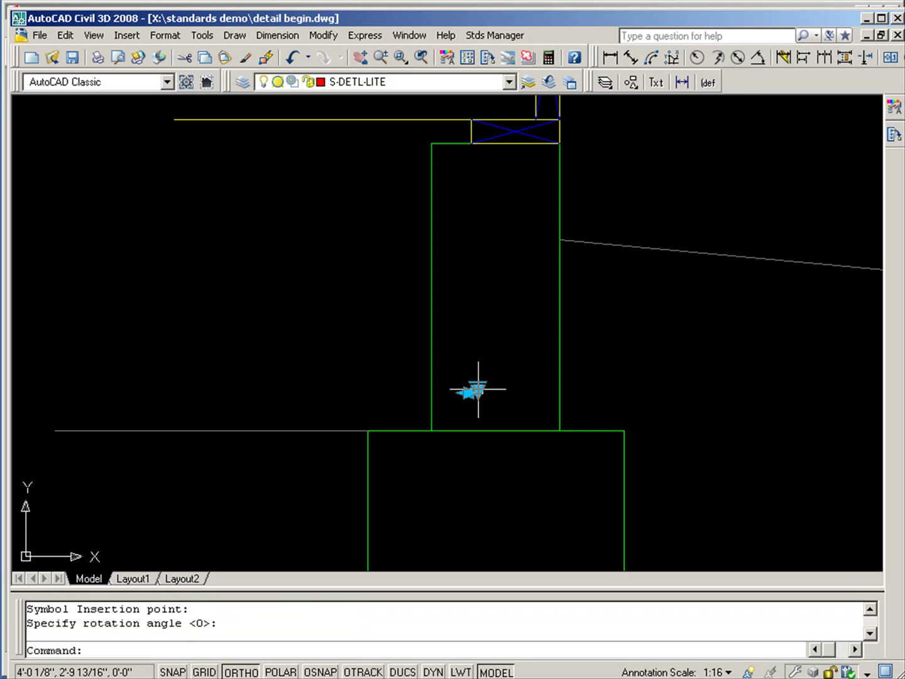
{"action": "left_click", "coordinate": [478, 387]}
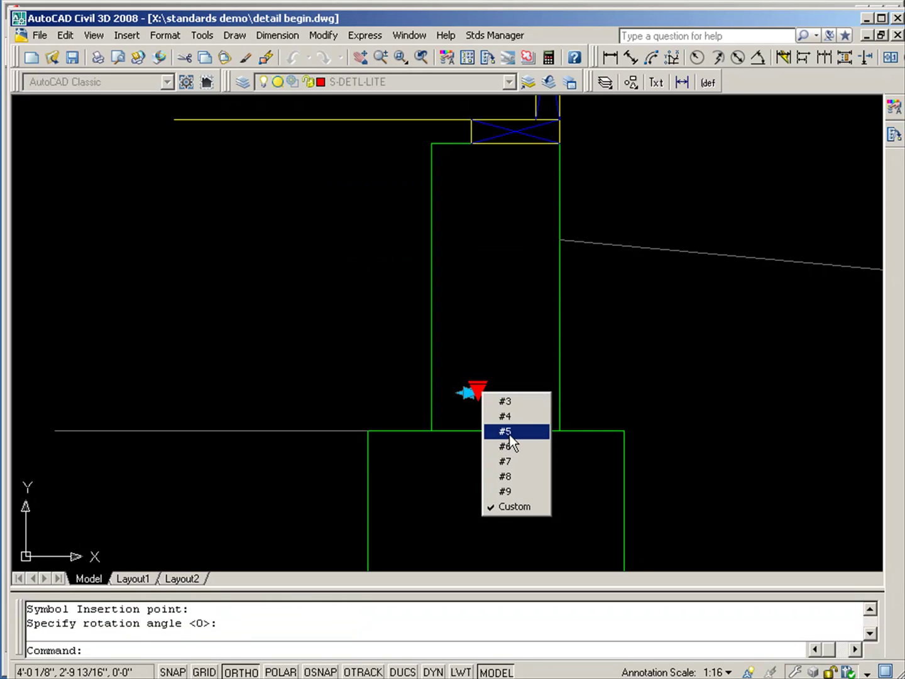
{"action": "left_click", "coordinate": [510, 434]}
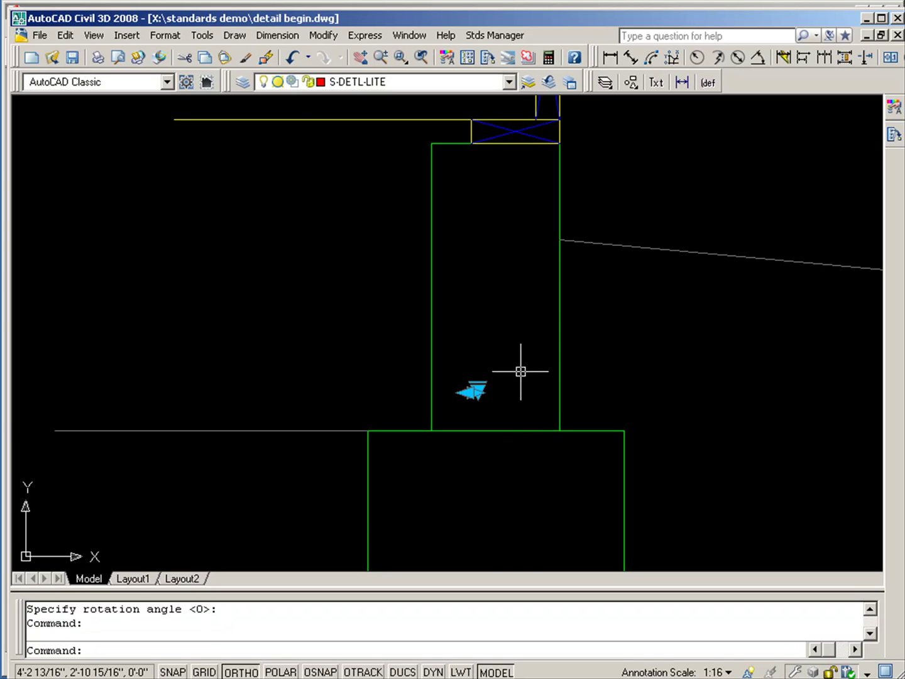
{"action": "key", "text": "Escape"}
Make S-DETL-TEXT the current layer
{"action": "scroll", "coordinate": [522, 370], "scroll_direction": "down", "scroll_amount": 3}
{"action": "scroll", "coordinate": [506, 371], "scroll_direction": "up", "scroll_amount": 2}
{"action": "scroll", "coordinate": [509, 372], "scroll_direction": "down", "scroll_amount": 2}
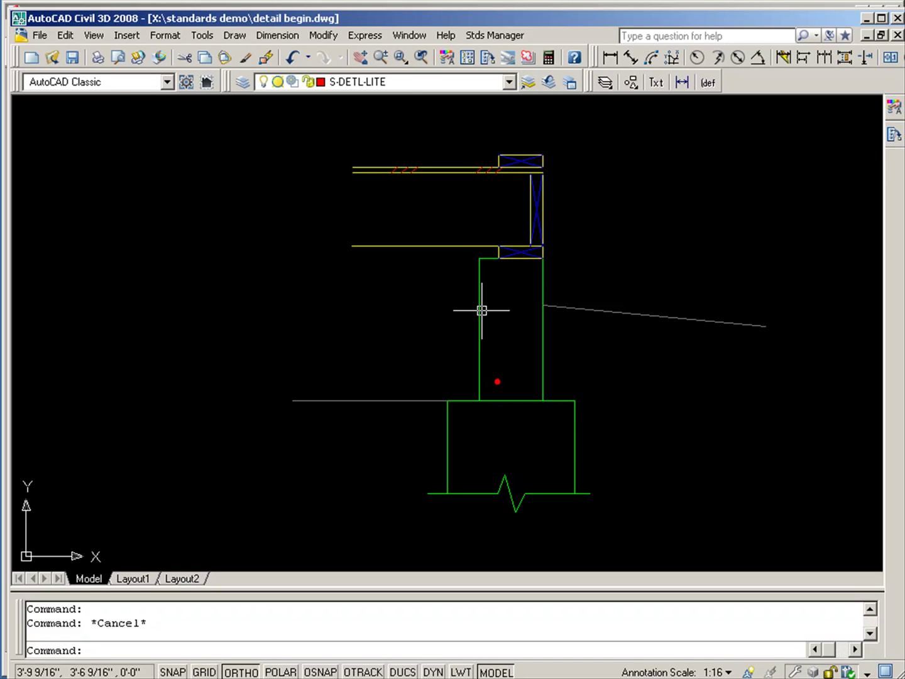
{"action": "left_click", "coordinate": [406, 81]}
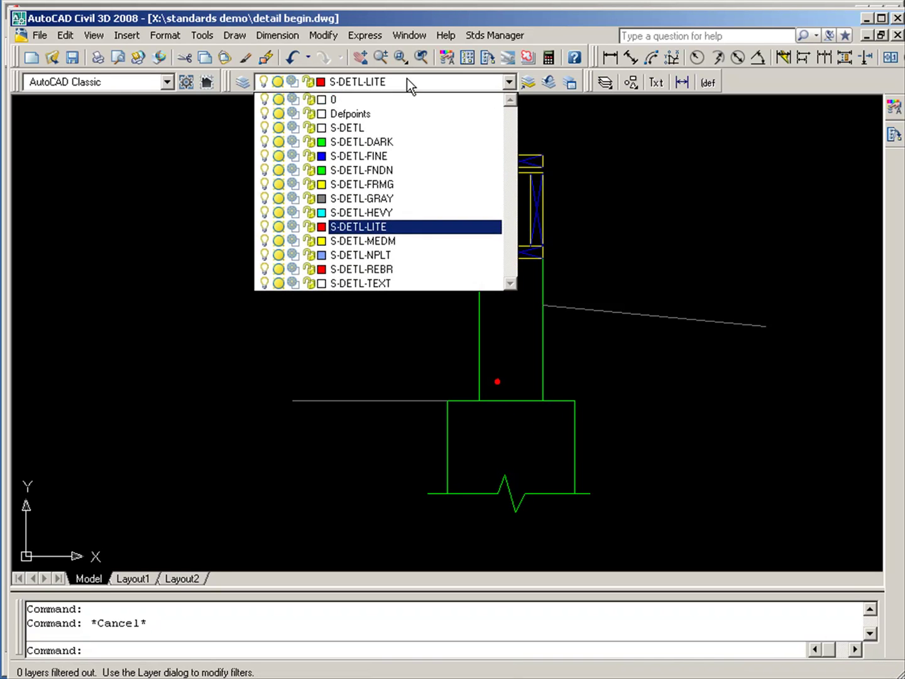
{"action": "left_click", "coordinate": [384, 283]}
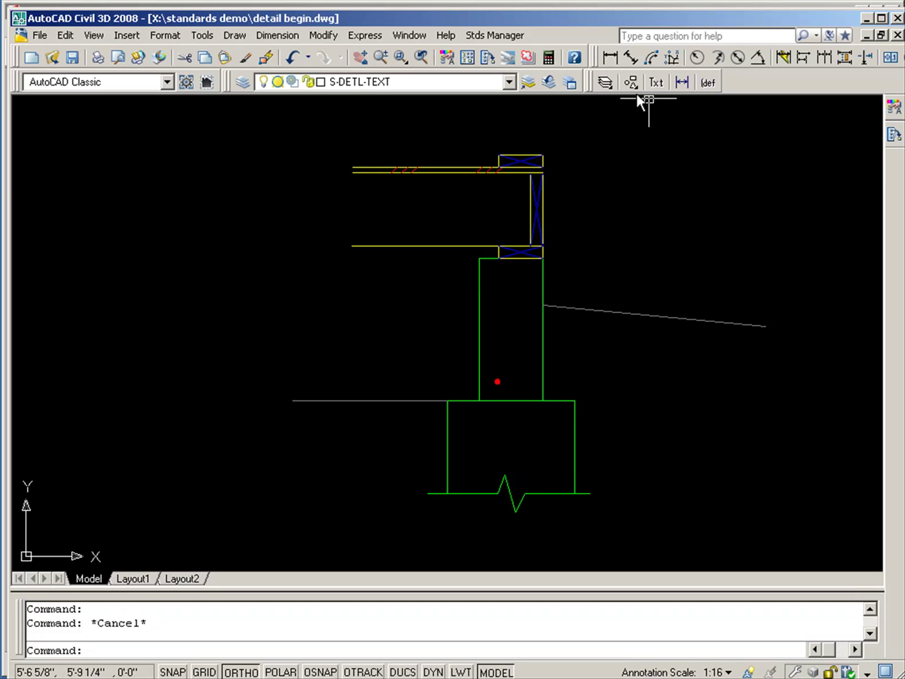
Load the 0.75IN-1FT dimension style from the Structural discipline's General group and set it current
{"action": "left_click", "coordinate": [681, 82]}
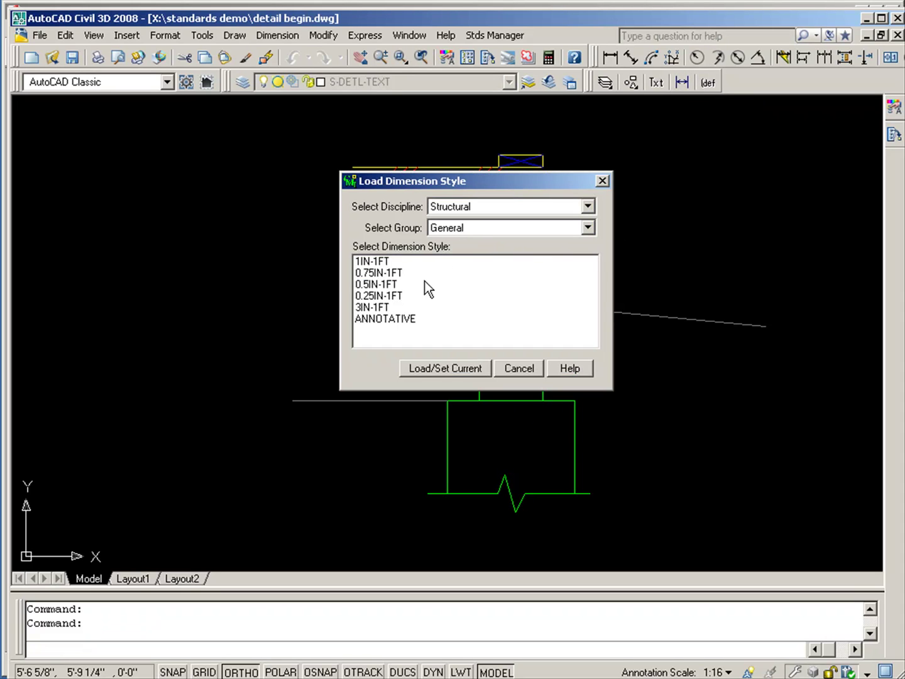
{"action": "left_click", "coordinate": [472, 225]}
{"action": "left_click", "coordinate": [471, 238]}
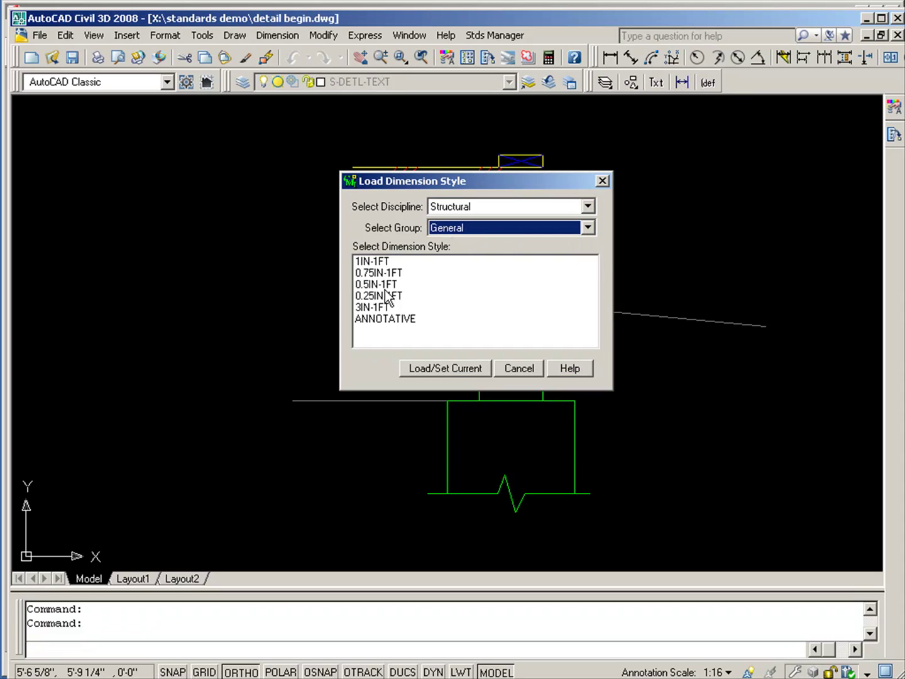
{"action": "left_click", "coordinate": [372, 273]}
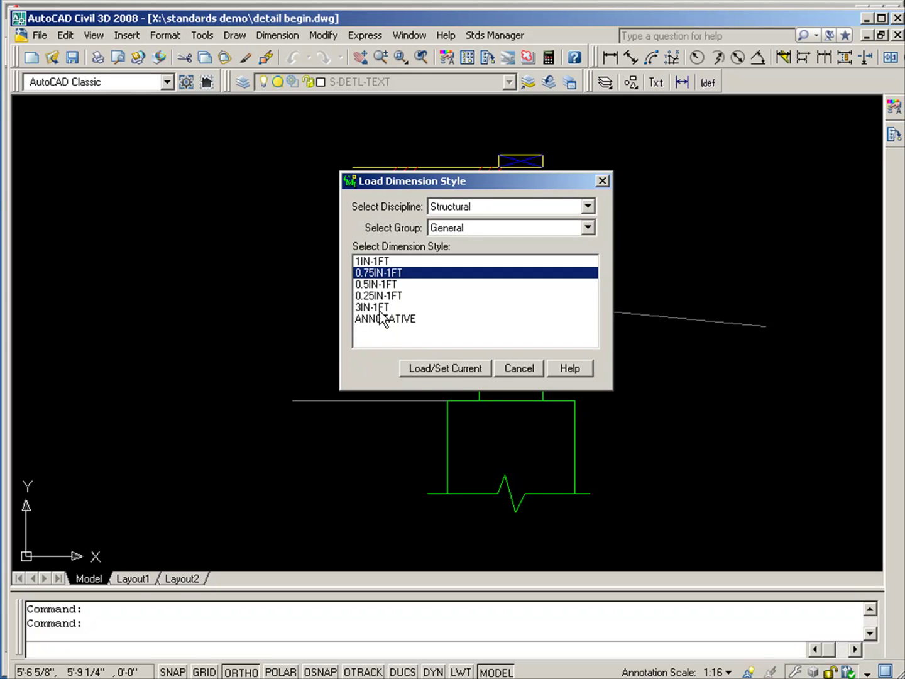
{"action": "left_click", "coordinate": [452, 370]}
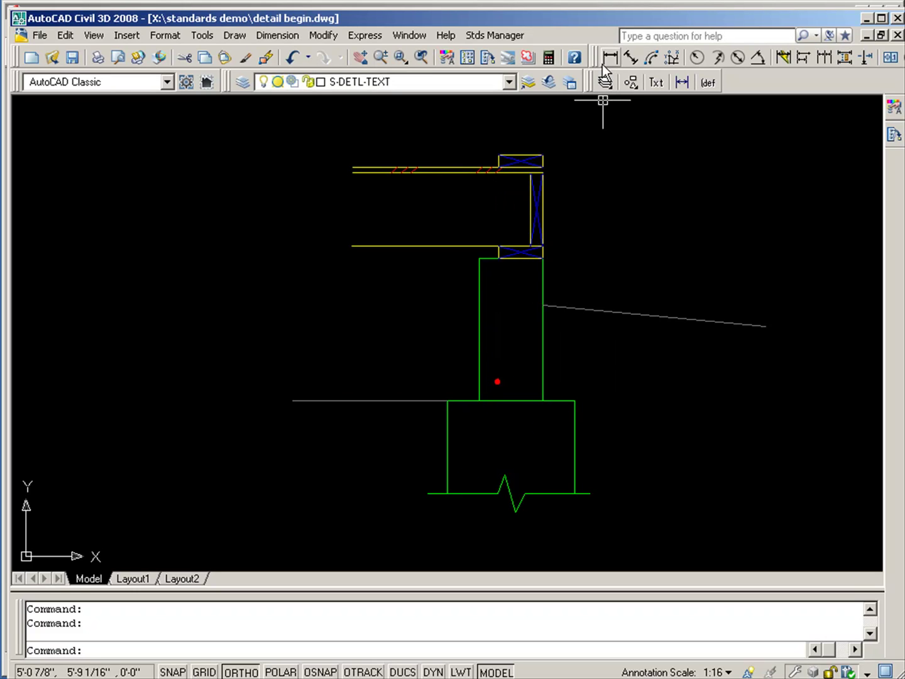
Add a vertical linear dimension for the foundation wall's height on the side away from the sloped line
{"action": "left_click", "coordinate": [609, 57]}
{"action": "key", "text": "Return"}
{"action": "left_click", "coordinate": [479, 344]}
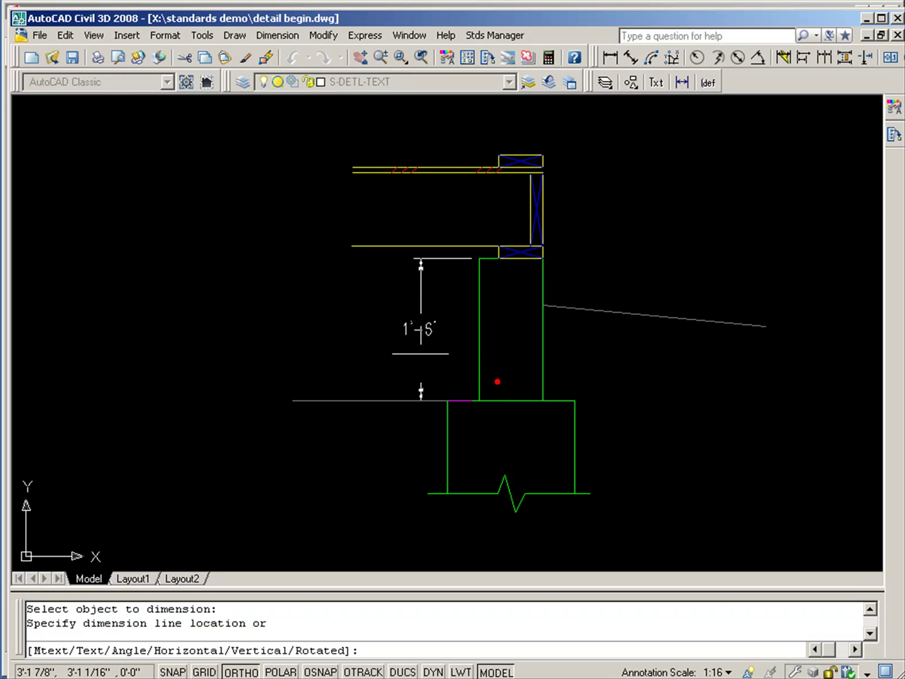
{"action": "left_click", "coordinate": [417, 434]}
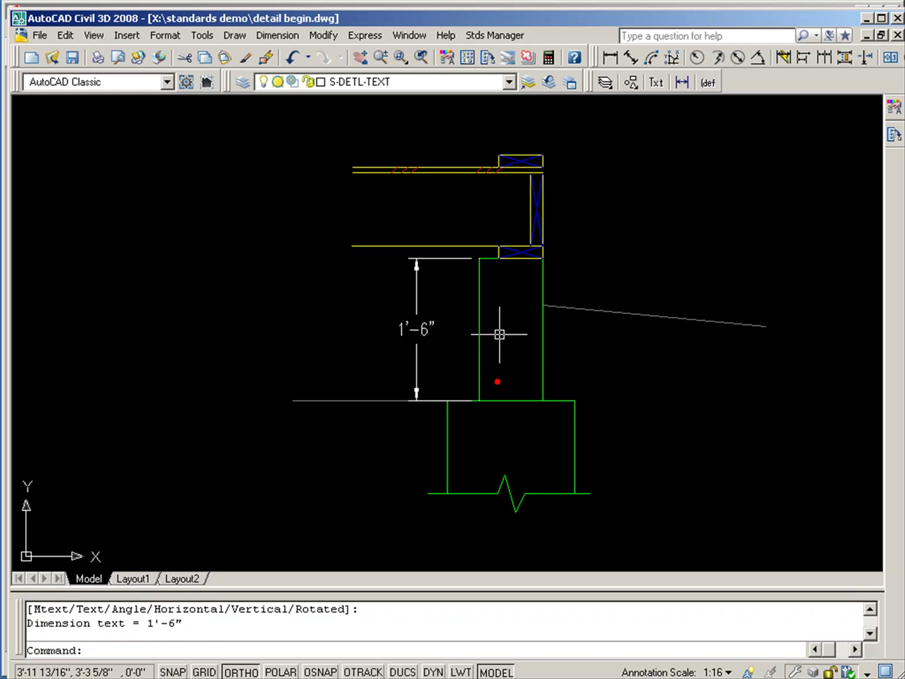
Add a horizontal linear dimension across the foundation wall's thickness, from a nearest point on one face perpendicular to the other
{"action": "key", "text": "Return"}
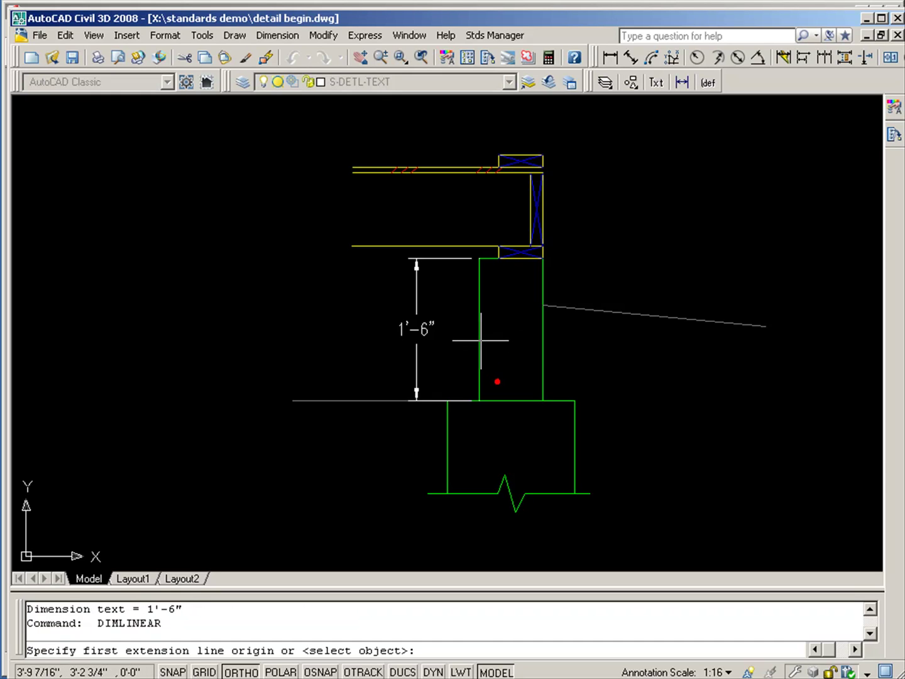
{"action": "type", "text": "nea"}
{"action": "key", "text": "Return"}
{"action": "left_click", "coordinate": [479, 342]}
{"action": "type", "text": "p"}
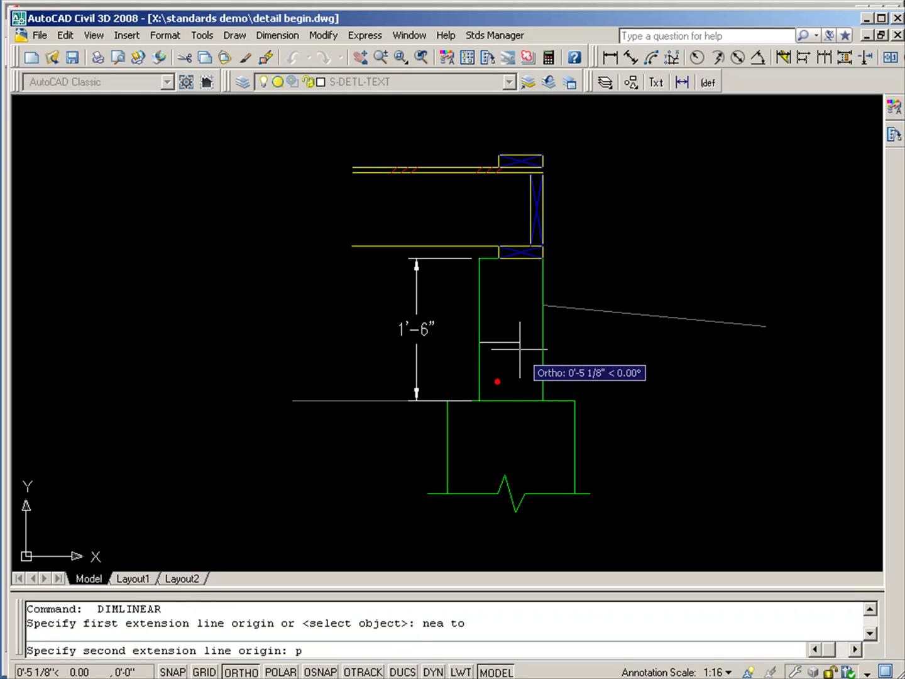
{"action": "type", "text": "er"}
{"action": "key", "text": "Return"}
{"action": "left_click", "coordinate": [542, 347]}
{"action": "left_click", "coordinate": [529, 340]}
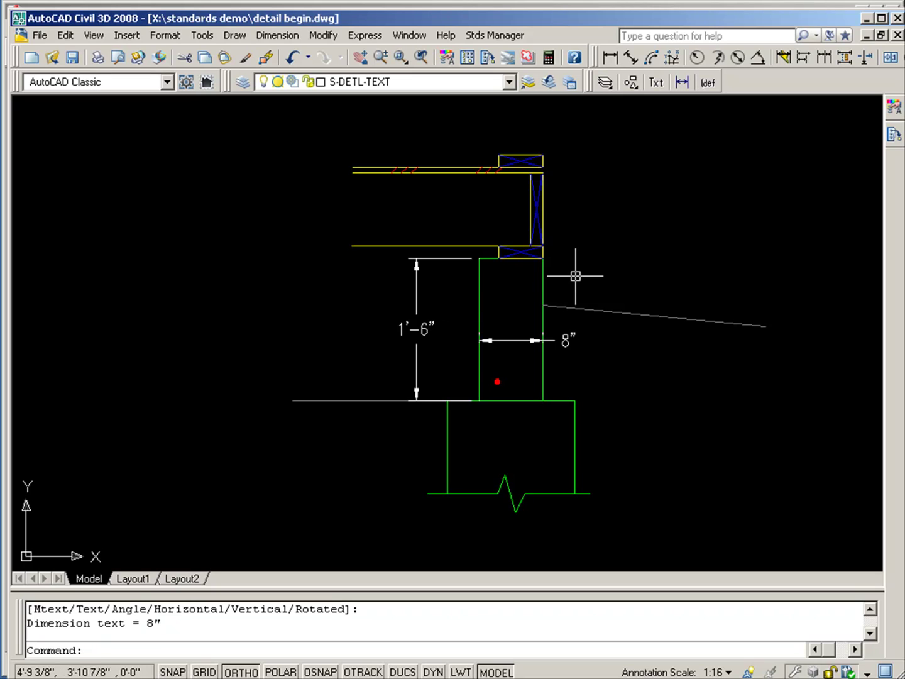
Load the S-125 text style from the Structural discipline's Plan group and set it current
{"action": "left_click", "coordinate": [661, 81]}
{"action": "left_click", "coordinate": [488, 275]}
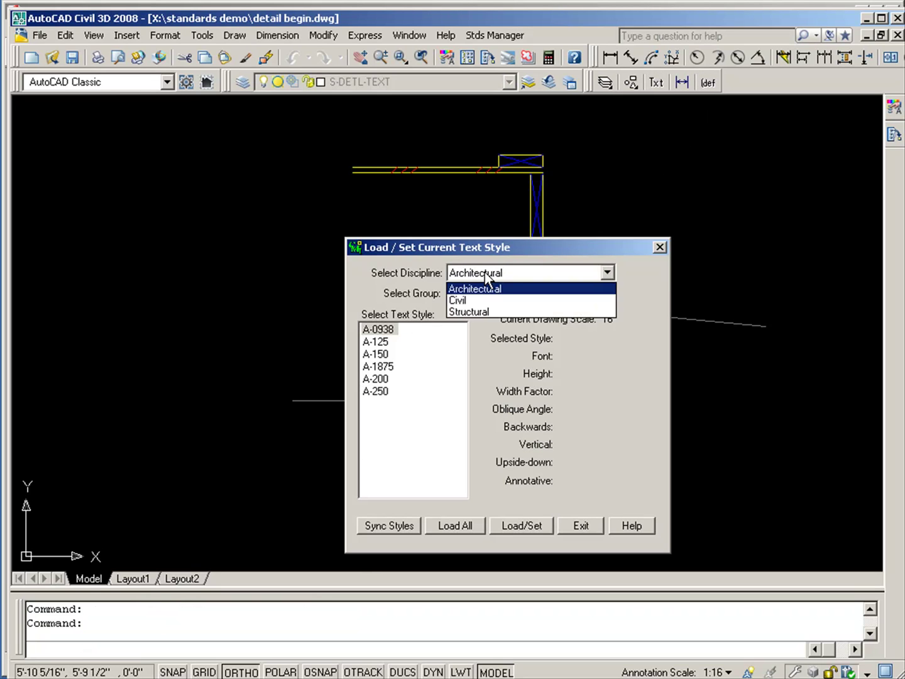
{"action": "left_click", "coordinate": [465, 312]}
{"action": "left_click", "coordinate": [481, 290]}
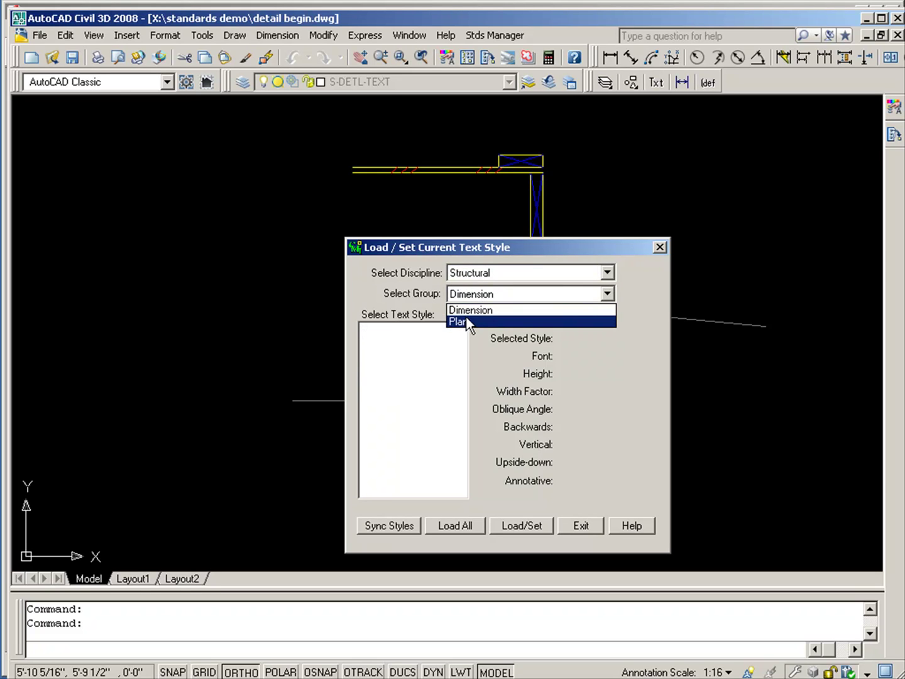
{"action": "left_click", "coordinate": [465, 318]}
{"action": "left_click", "coordinate": [377, 345]}
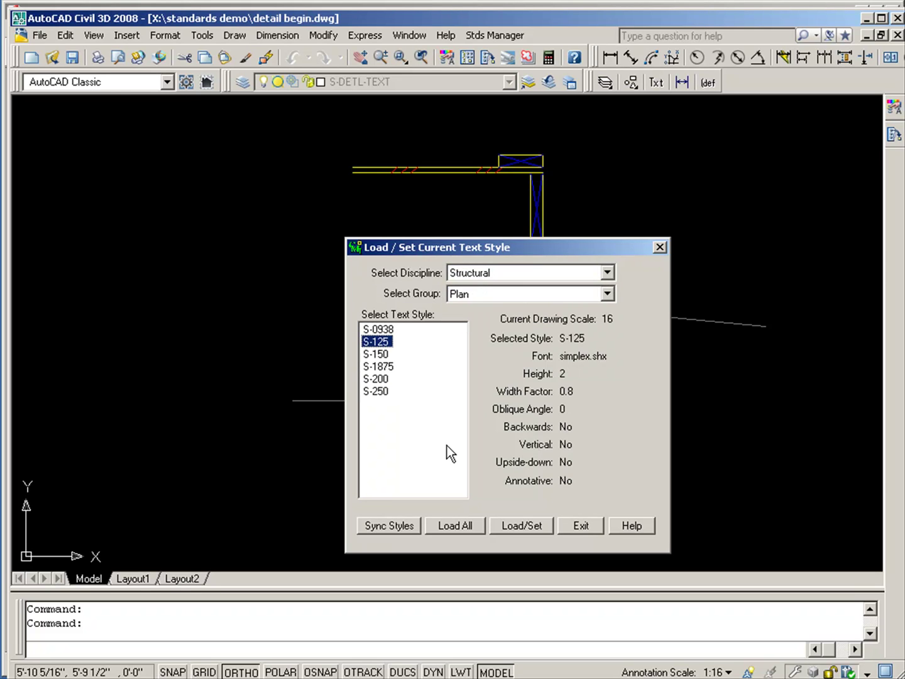
{"action": "left_click", "coordinate": [533, 526]}
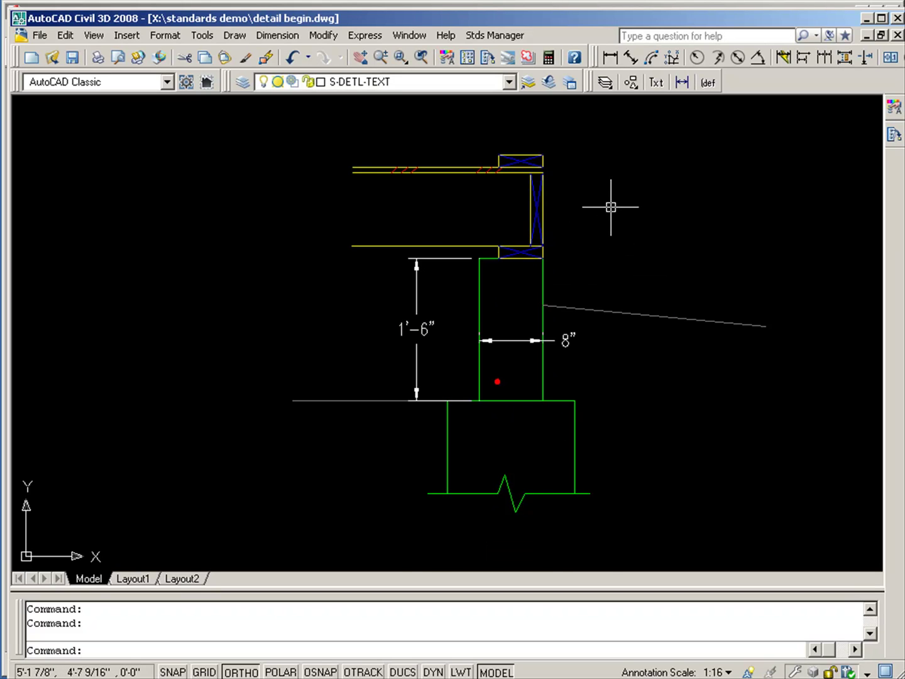
Add the multiline text note 30" MAX RETAINAGE above the sloped line beside the foundation wall
{"action": "type", "text": "mt"}
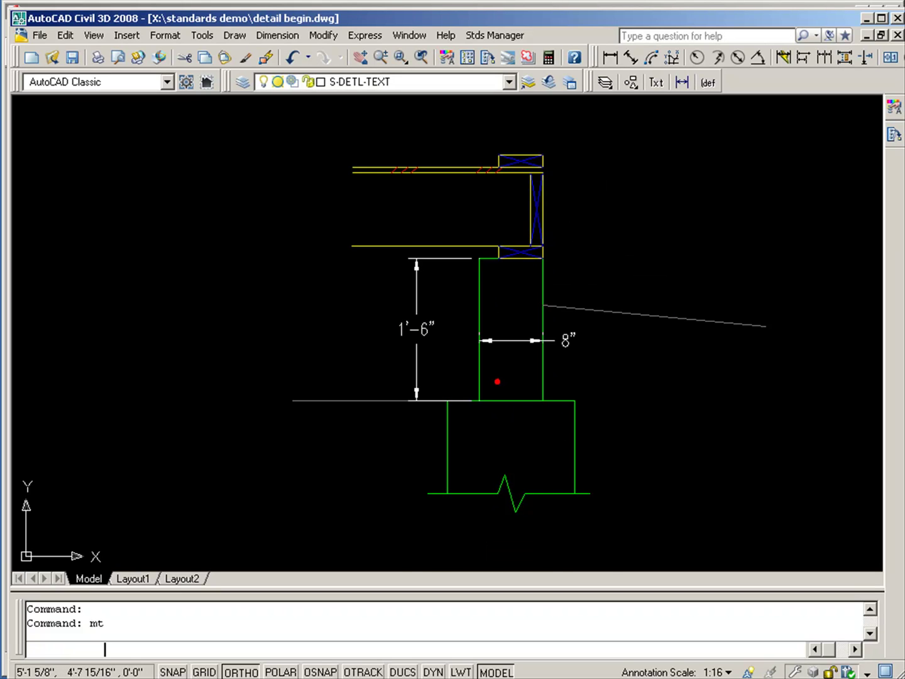
{"action": "key", "text": "Return"}
{"action": "left_click", "coordinate": [597, 198]}
{"action": "left_click", "coordinate": [733, 303]}
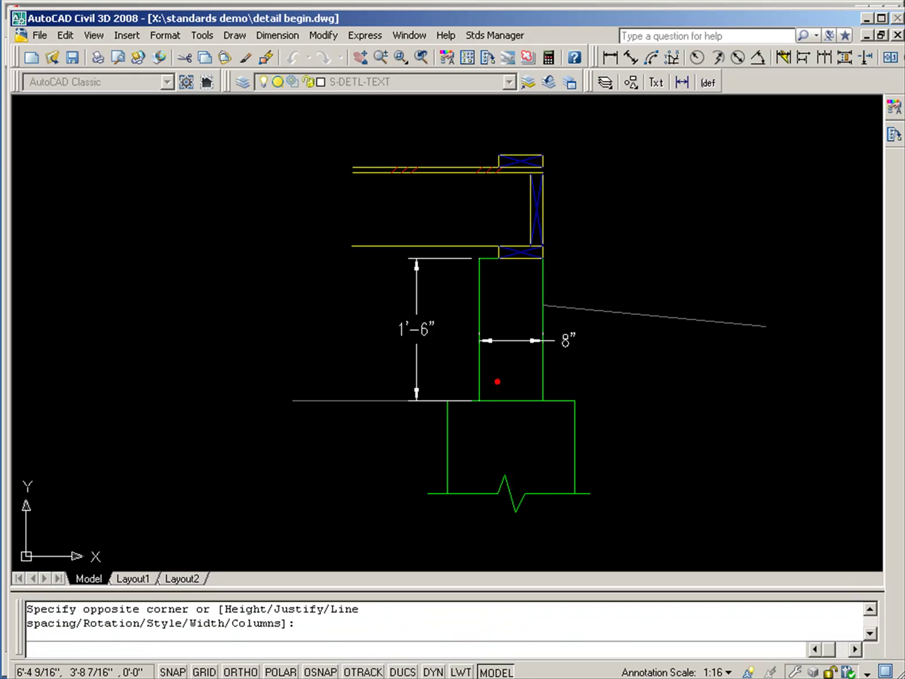
{"action": "type", "text": "30\" "}
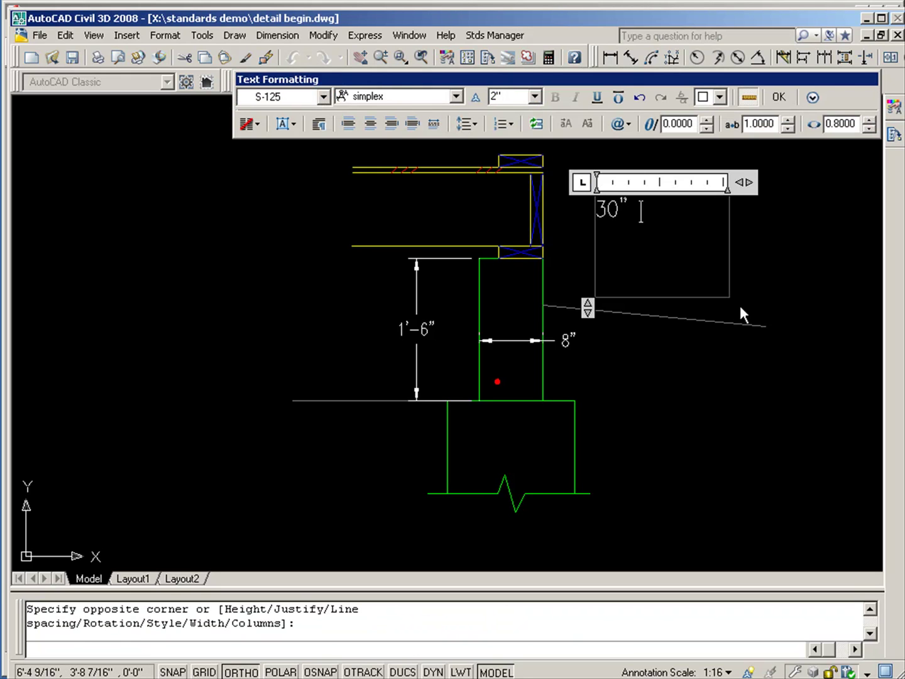
{"action": "type", "text": "MAX RETAINAGE"}
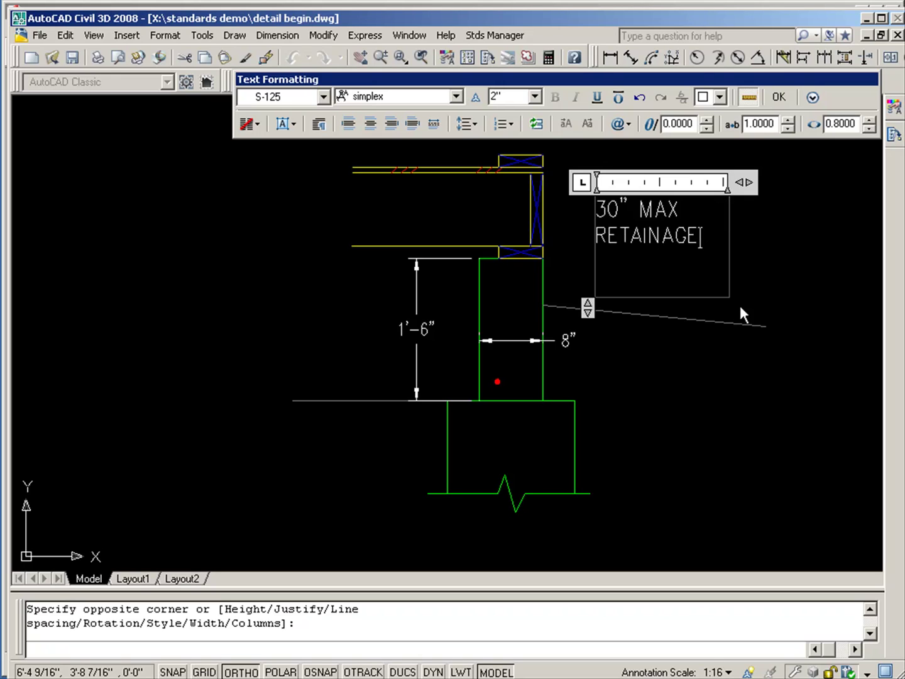
{"action": "left_click", "coordinate": [778, 96]}
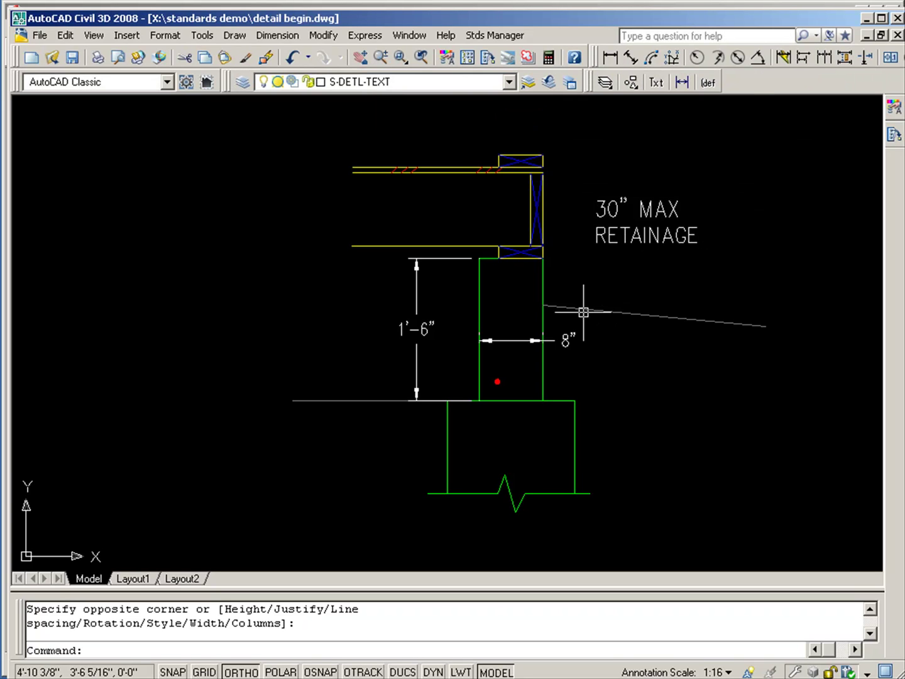
Move the 30" MAX RETAINAGE note straight down slightly, closer to the sloped line
{"action": "scroll", "coordinate": [585, 305], "scroll_direction": "down", "scroll_amount": 1}
{"action": "scroll", "coordinate": [586, 295], "scroll_direction": "up", "scroll_amount": 1}
{"action": "type", "text": "m"}
{"action": "key", "text": "Return"}
{"action": "left_click", "coordinate": [622, 266]}
{"action": "key", "text": "Return"}
{"action": "left_click", "coordinate": [621, 272]}
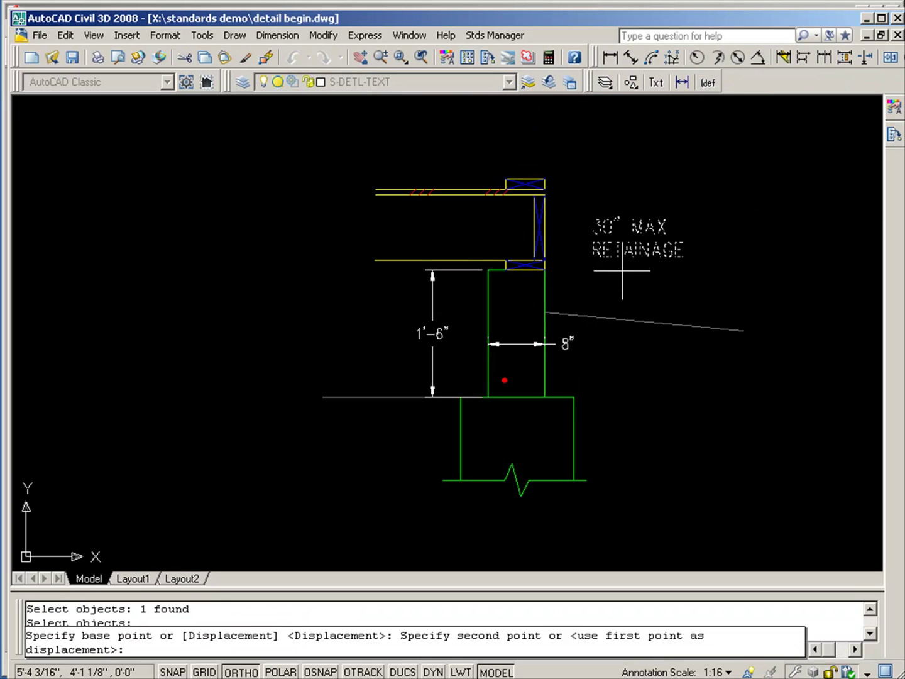
{"action": "left_click", "coordinate": [622, 287]}
{"action": "scroll", "coordinate": [518, 344], "scroll_direction": "down", "scroll_amount": 1}
{"action": "scroll", "coordinate": [562, 366], "scroll_direction": "up", "scroll_amount": 1}
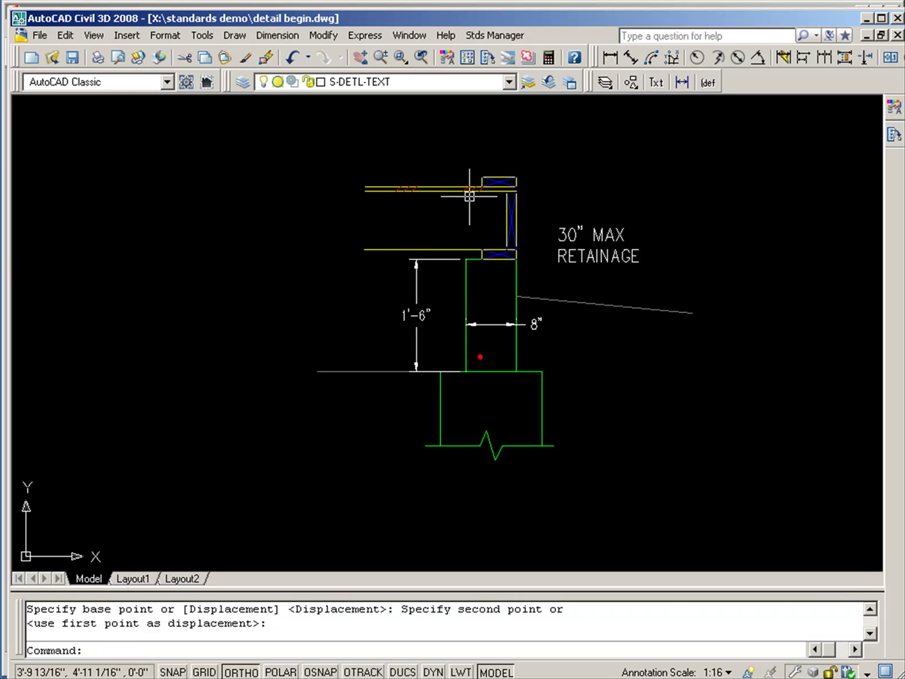
Insert the structural Detail Title Mark symbol at scale 16 below the foundation detail, with its title line horizontal
{"action": "scroll", "coordinate": [479, 203], "scroll_direction": "down", "scroll_amount": 1}
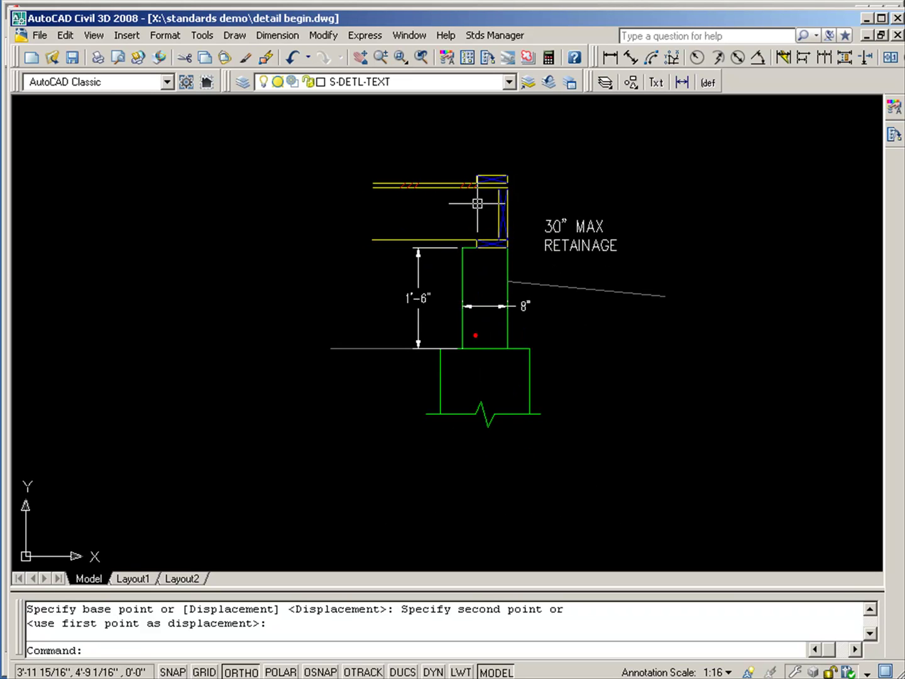
{"action": "left_click", "coordinate": [635, 83]}
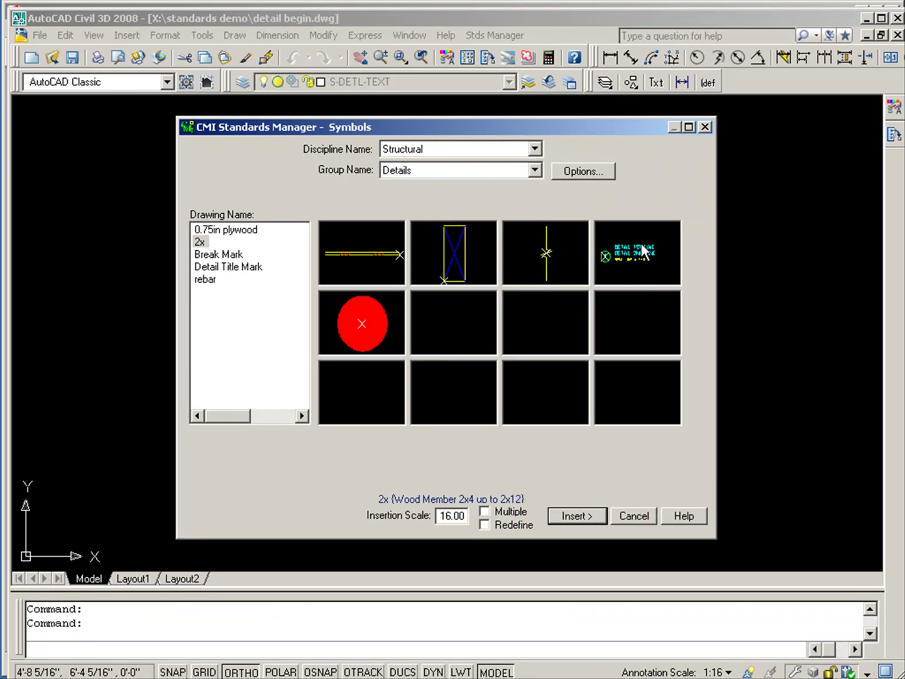
{"action": "left_click", "coordinate": [621, 260]}
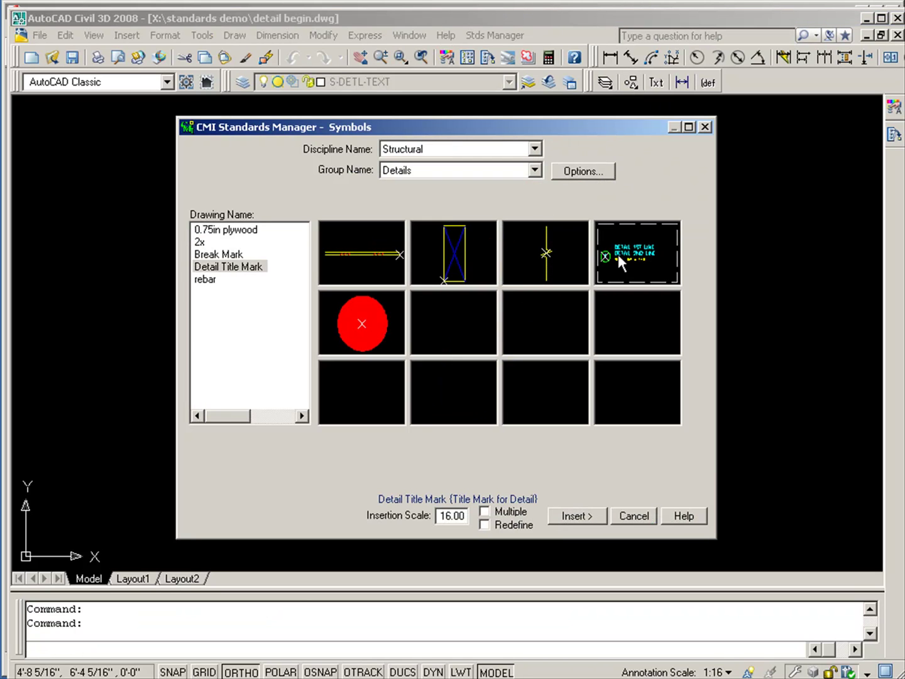
{"action": "left_click", "coordinate": [576, 514]}
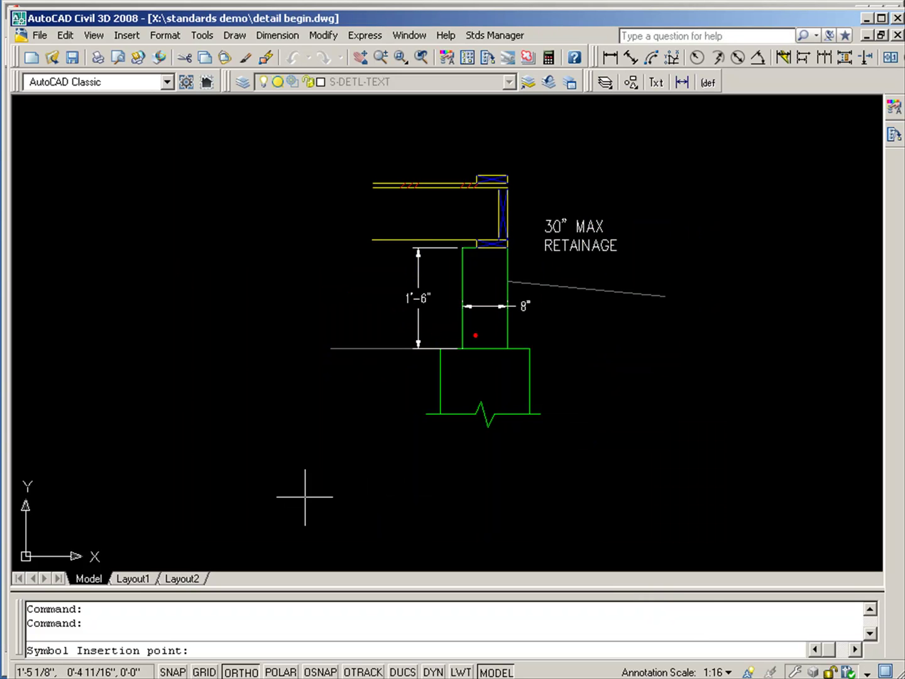
{"action": "left_click", "coordinate": [305, 497]}
{"action": "left_click", "coordinate": [493, 506]}
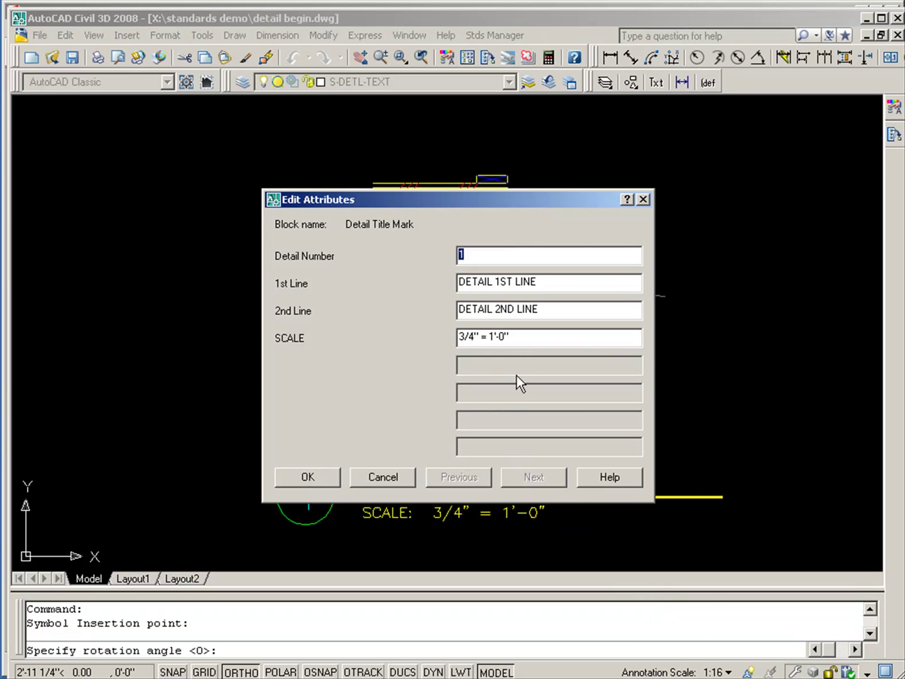
Clear the title mark's 1st Line attribute and set its 2nd Line to FOUNDATION DETAIL
{"action": "key", "text": "Tab"}
{"action": "key", "text": "Delete"}
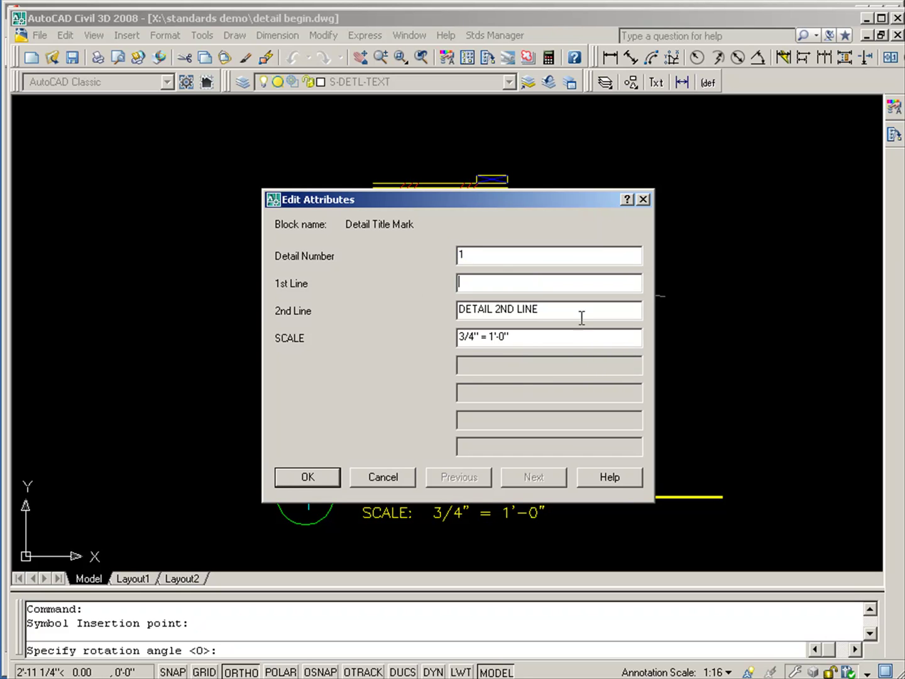
{"action": "key", "text": "Tab"}
{"action": "type", "text": "FOUND"}
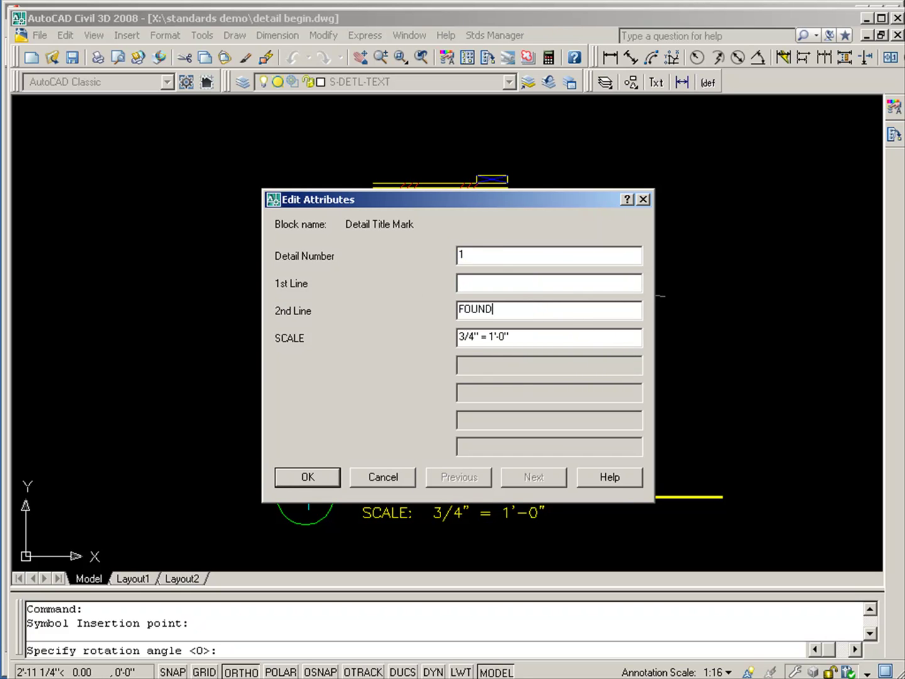
{"action": "type", "text": "ATION DETAIL"}
{"action": "left_click", "coordinate": [308, 477]}
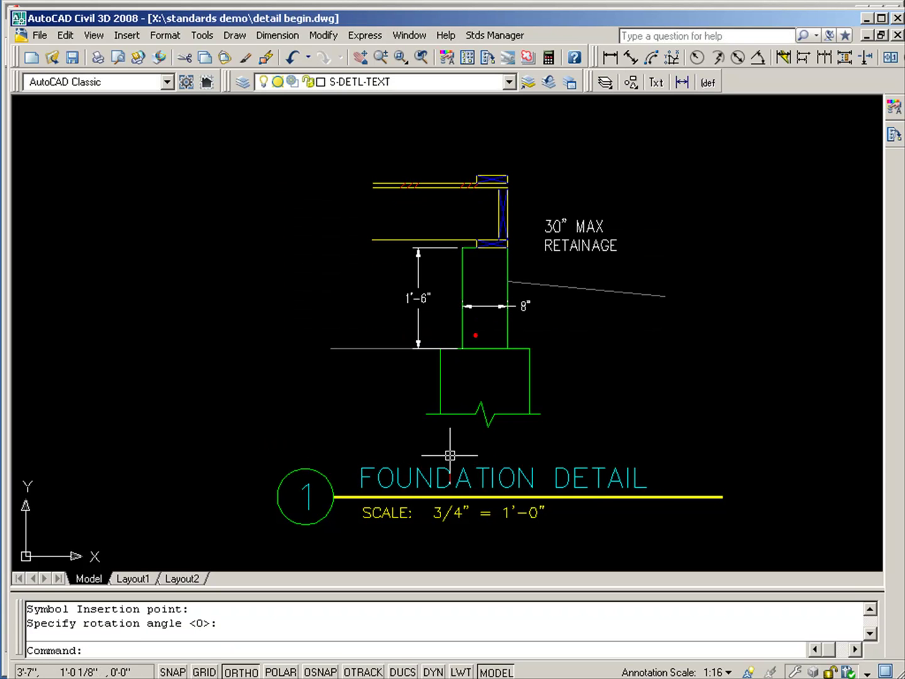
Shorten the title mark's underline so it ends just past the FOUNDATION DETAIL text
{"action": "left_click", "coordinate": [595, 500]}
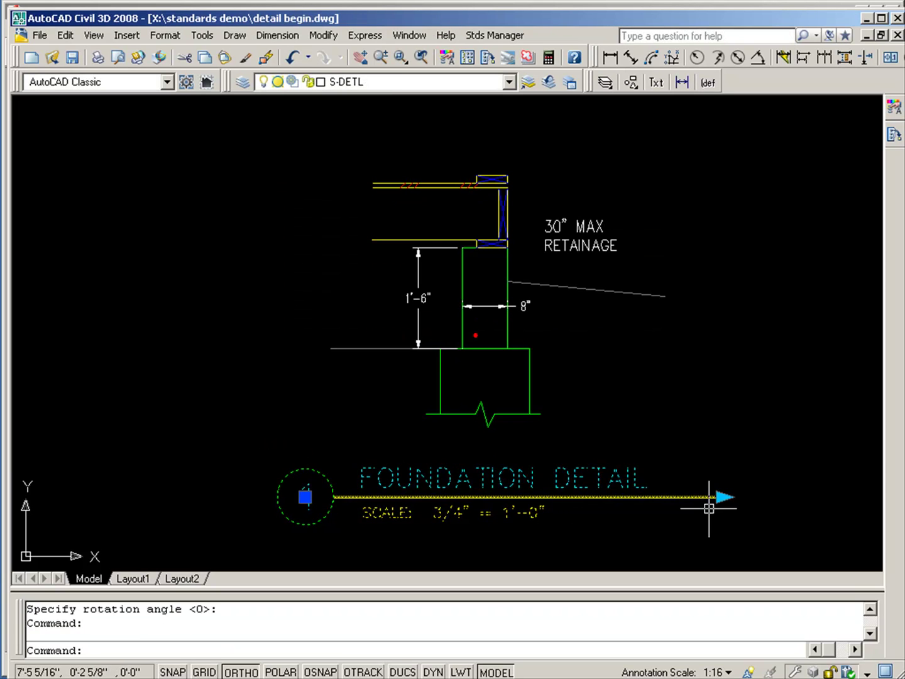
{"action": "left_click", "coordinate": [723, 496]}
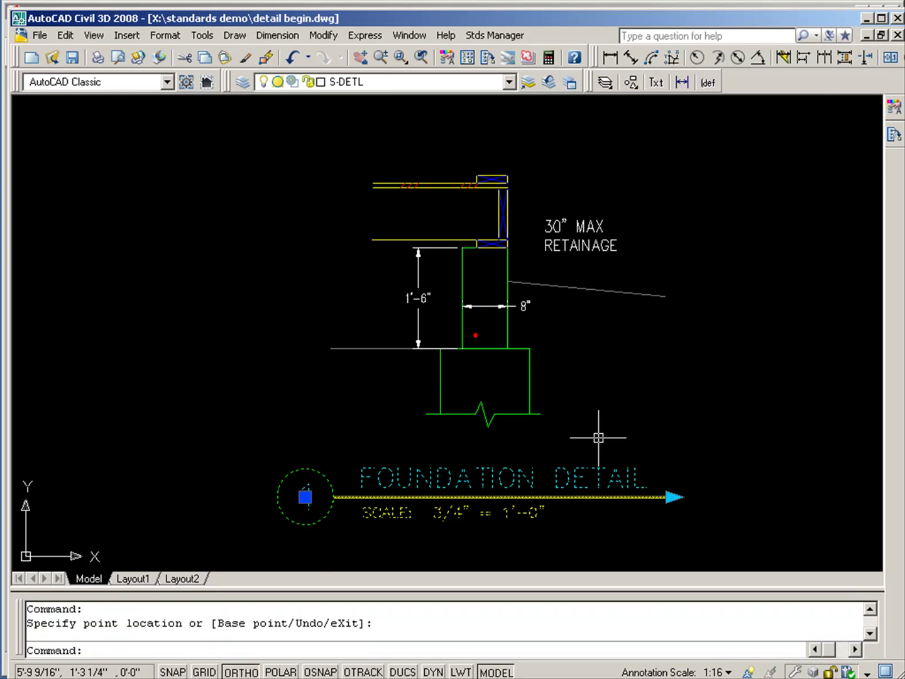
{"action": "key", "text": "Escape"}
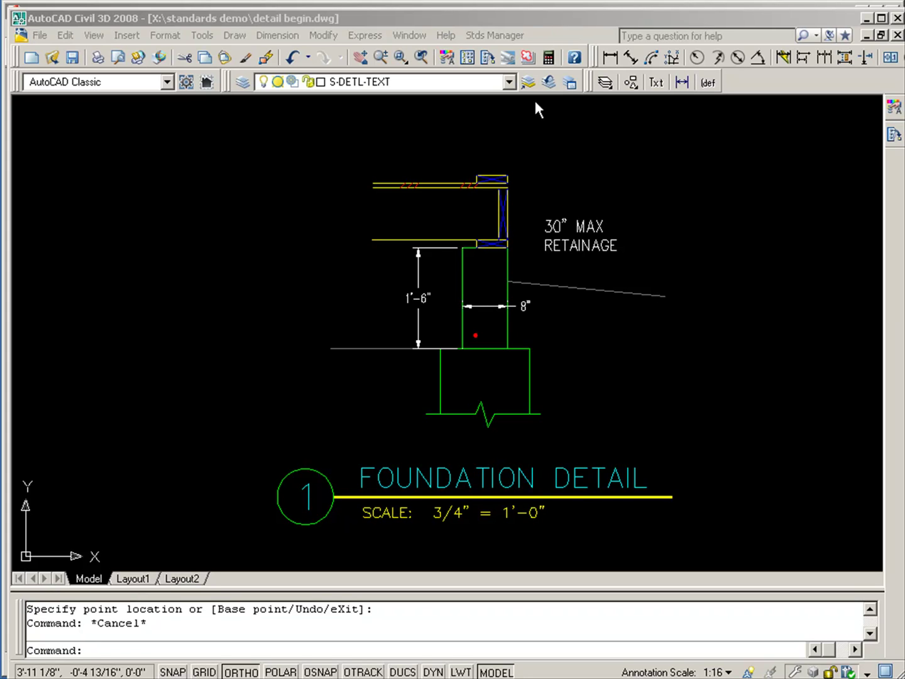
Display the tool palettes with the Structural Details tools
{"action": "left_click", "coordinate": [499, 37]}
{"action": "left_click", "coordinate": [499, 36]}
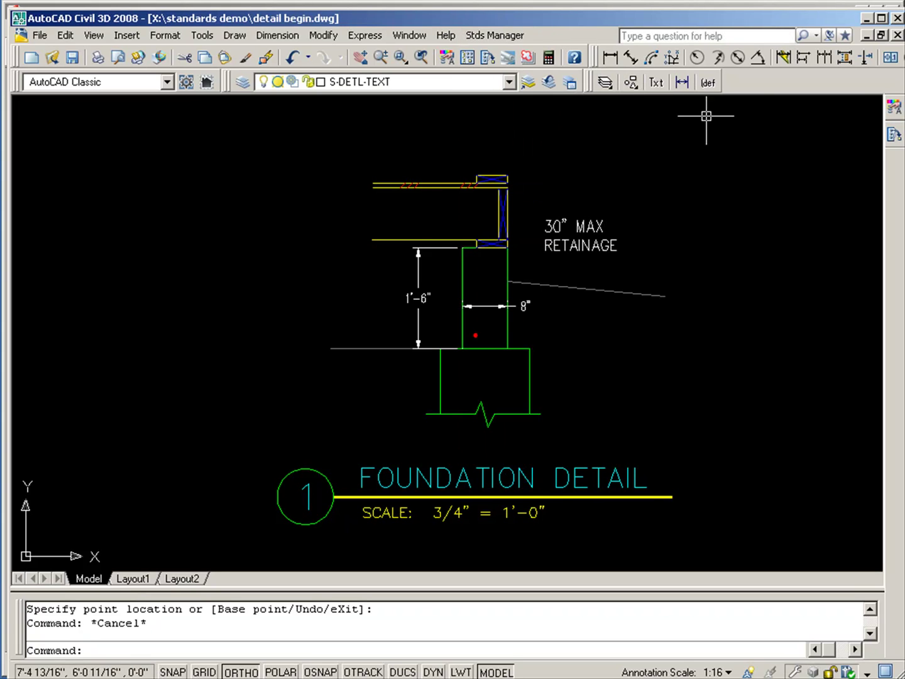
{"action": "left_click", "coordinate": [893, 135]}
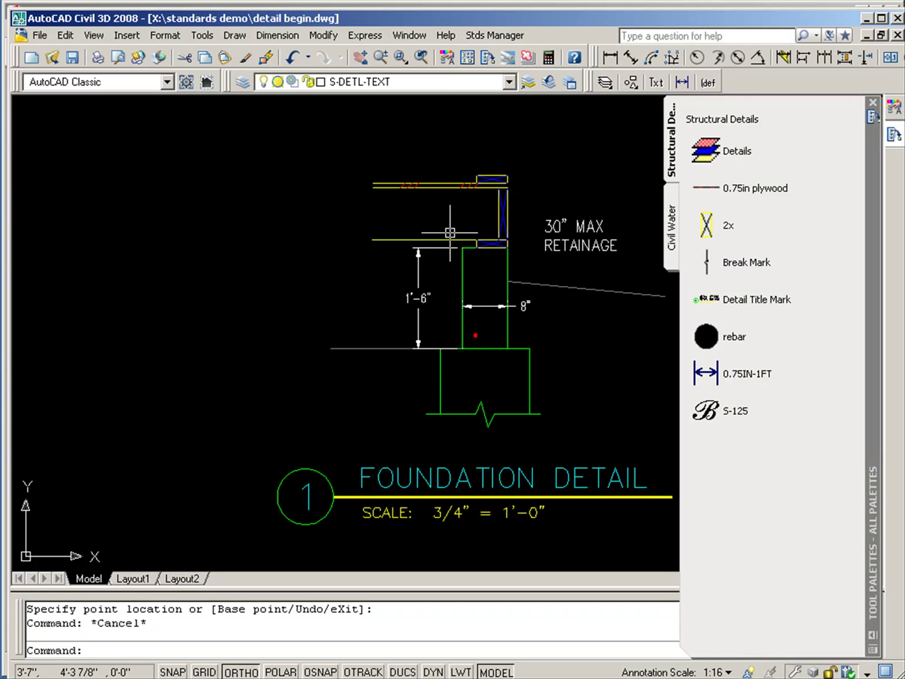